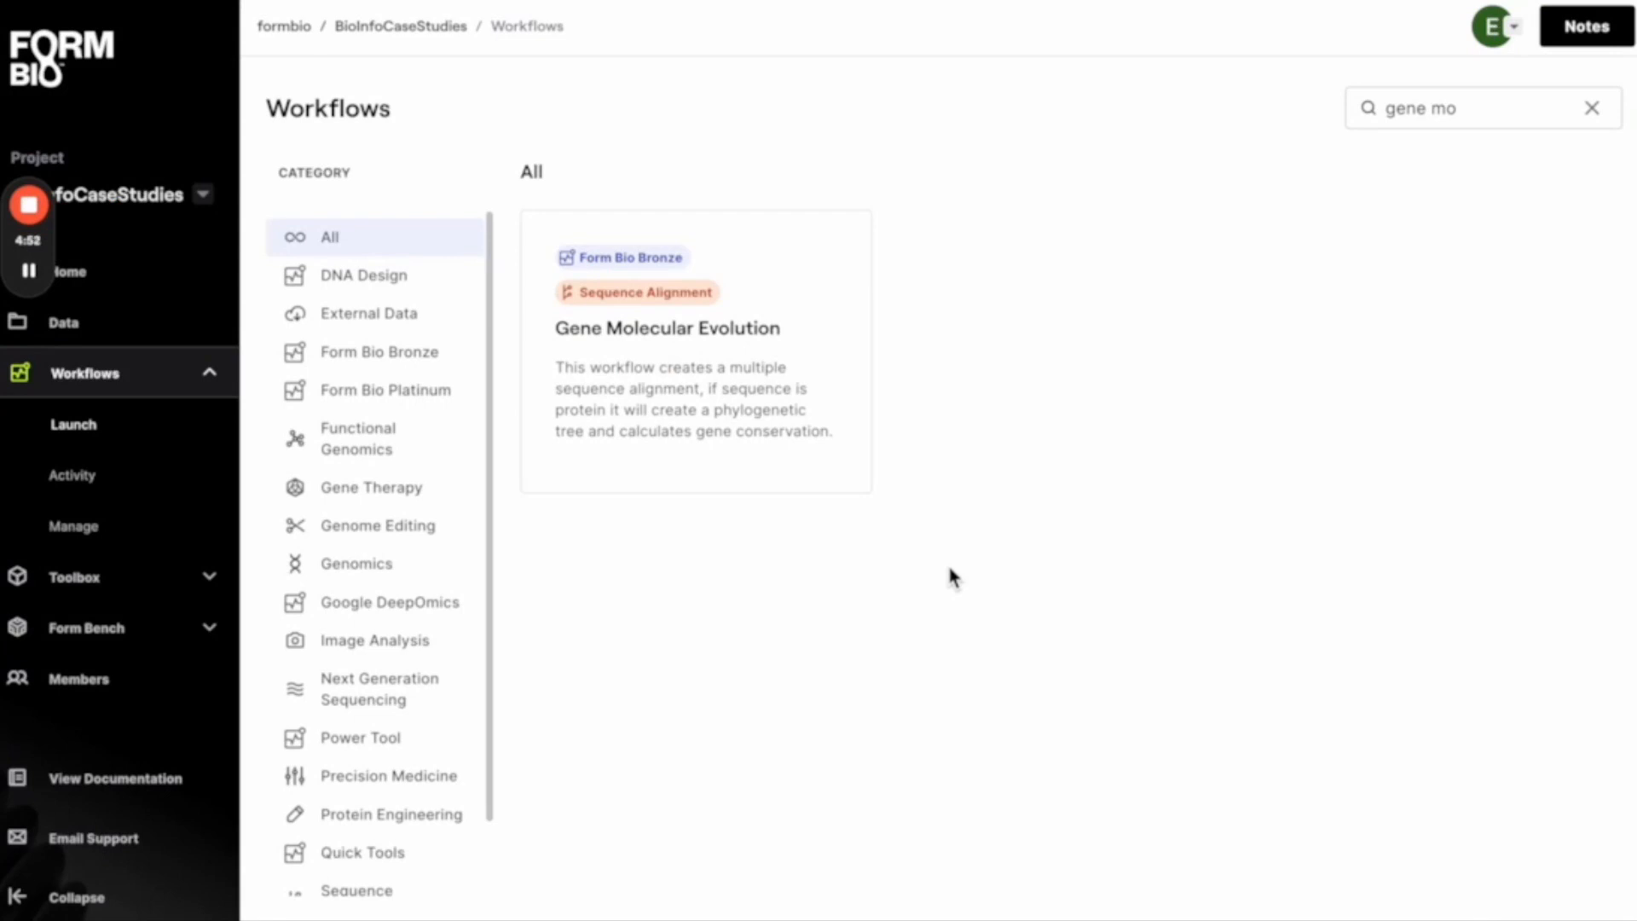
Launch the Gene Molecular Evolution workflow with Curated Gene Family as the analysis type
{"action": "left_click", "coordinate": [1468, 109]}
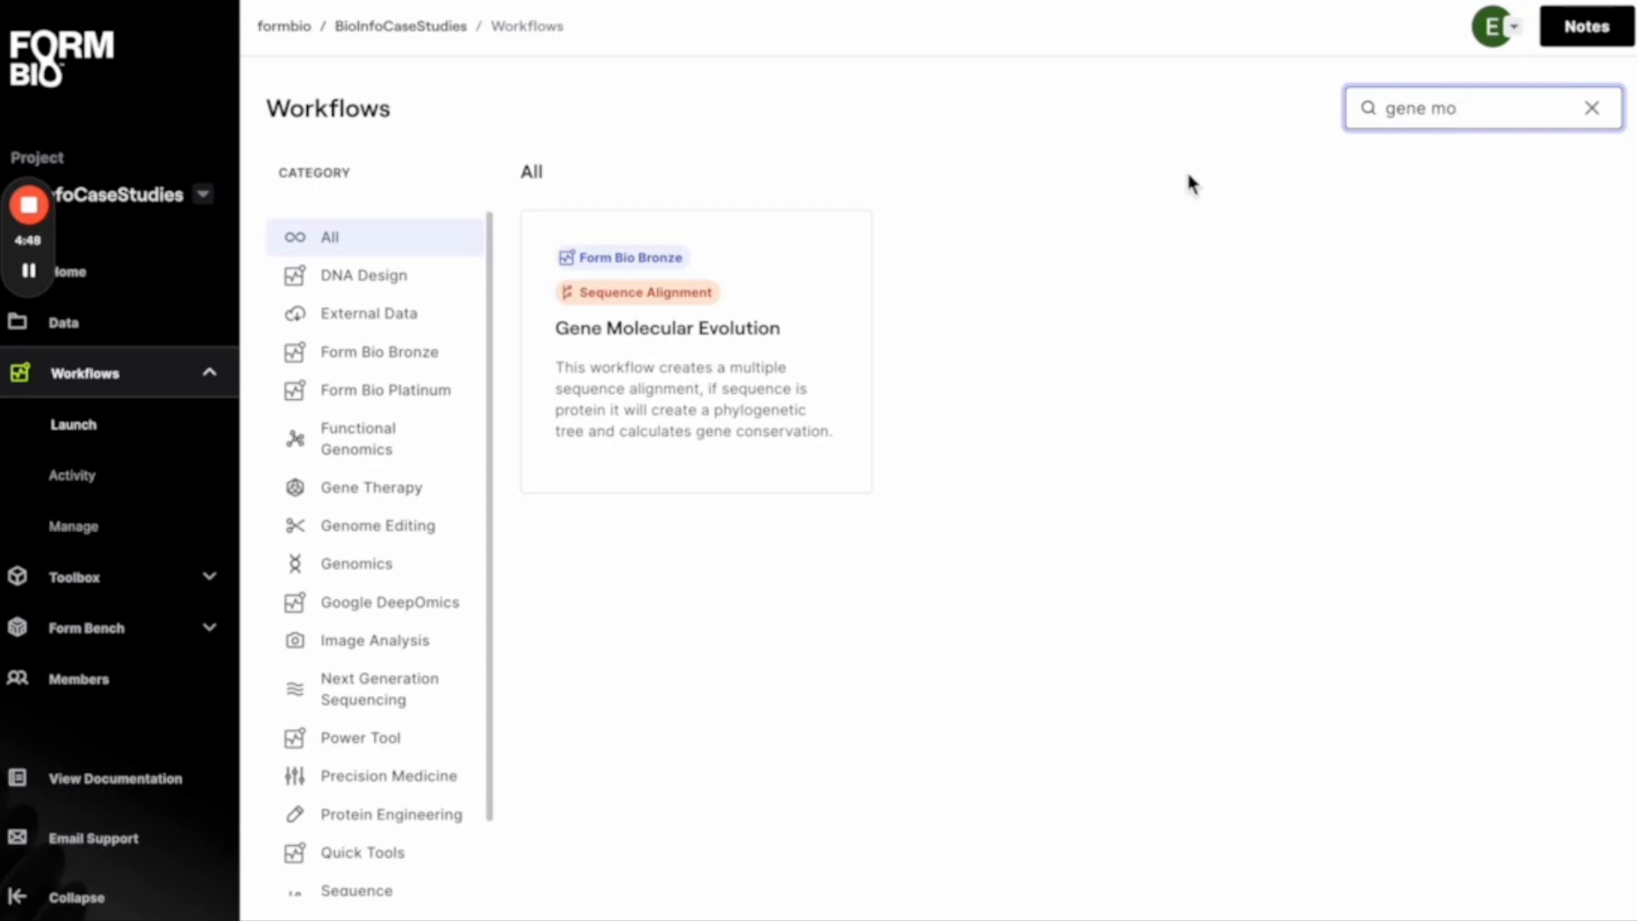
{"action": "left_click", "coordinate": [699, 385]}
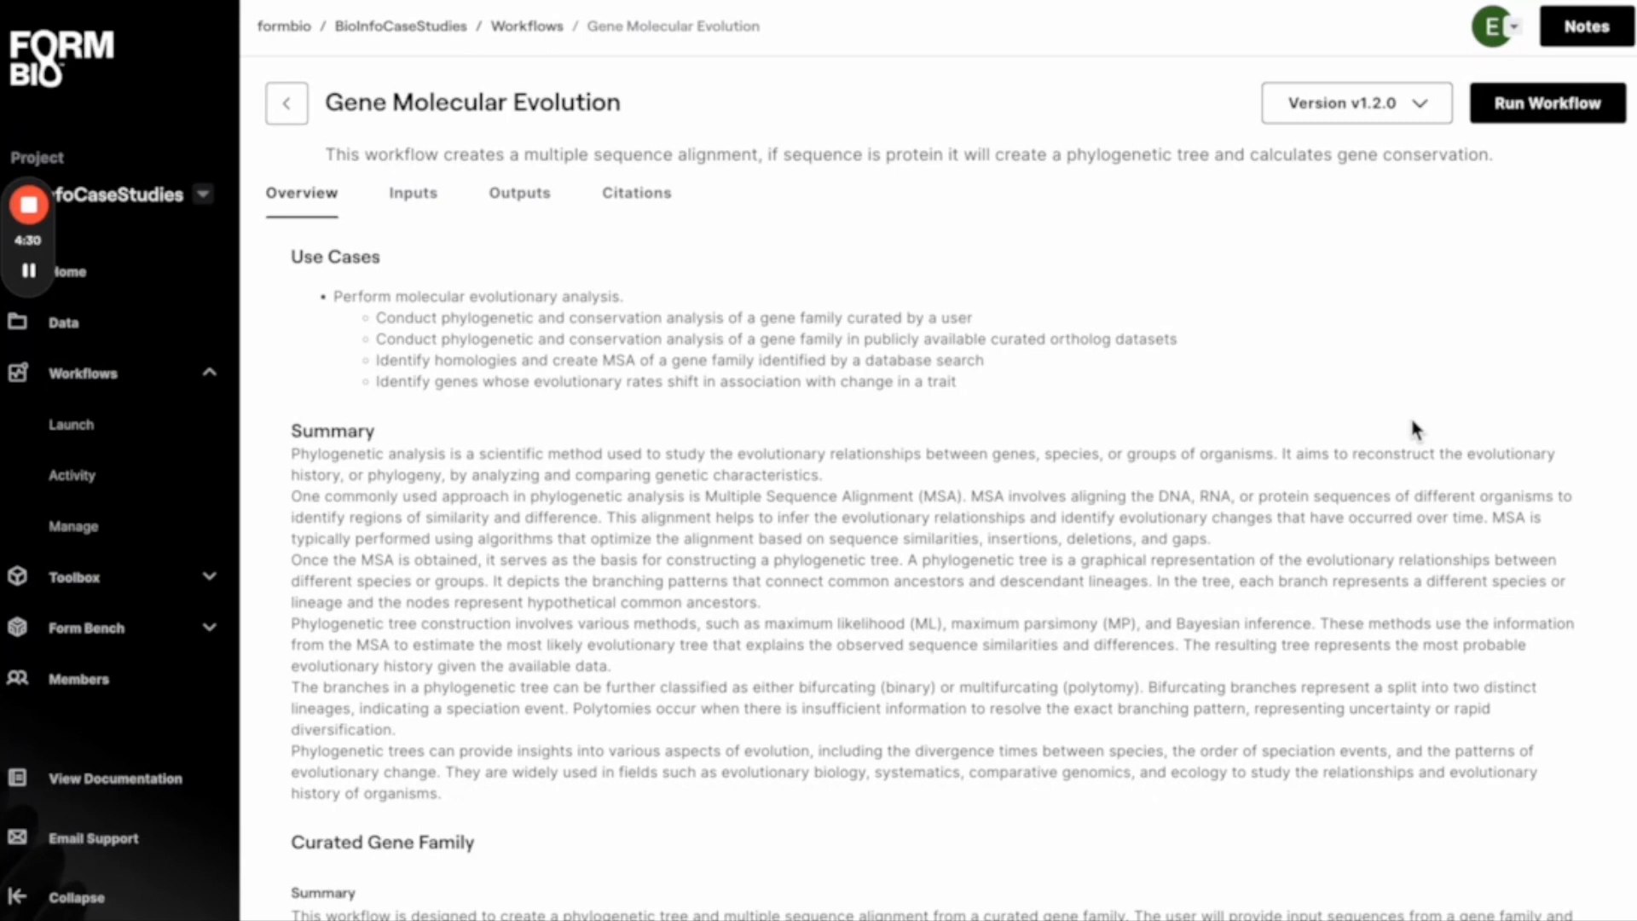
{"action": "left_click", "coordinate": [1559, 122]}
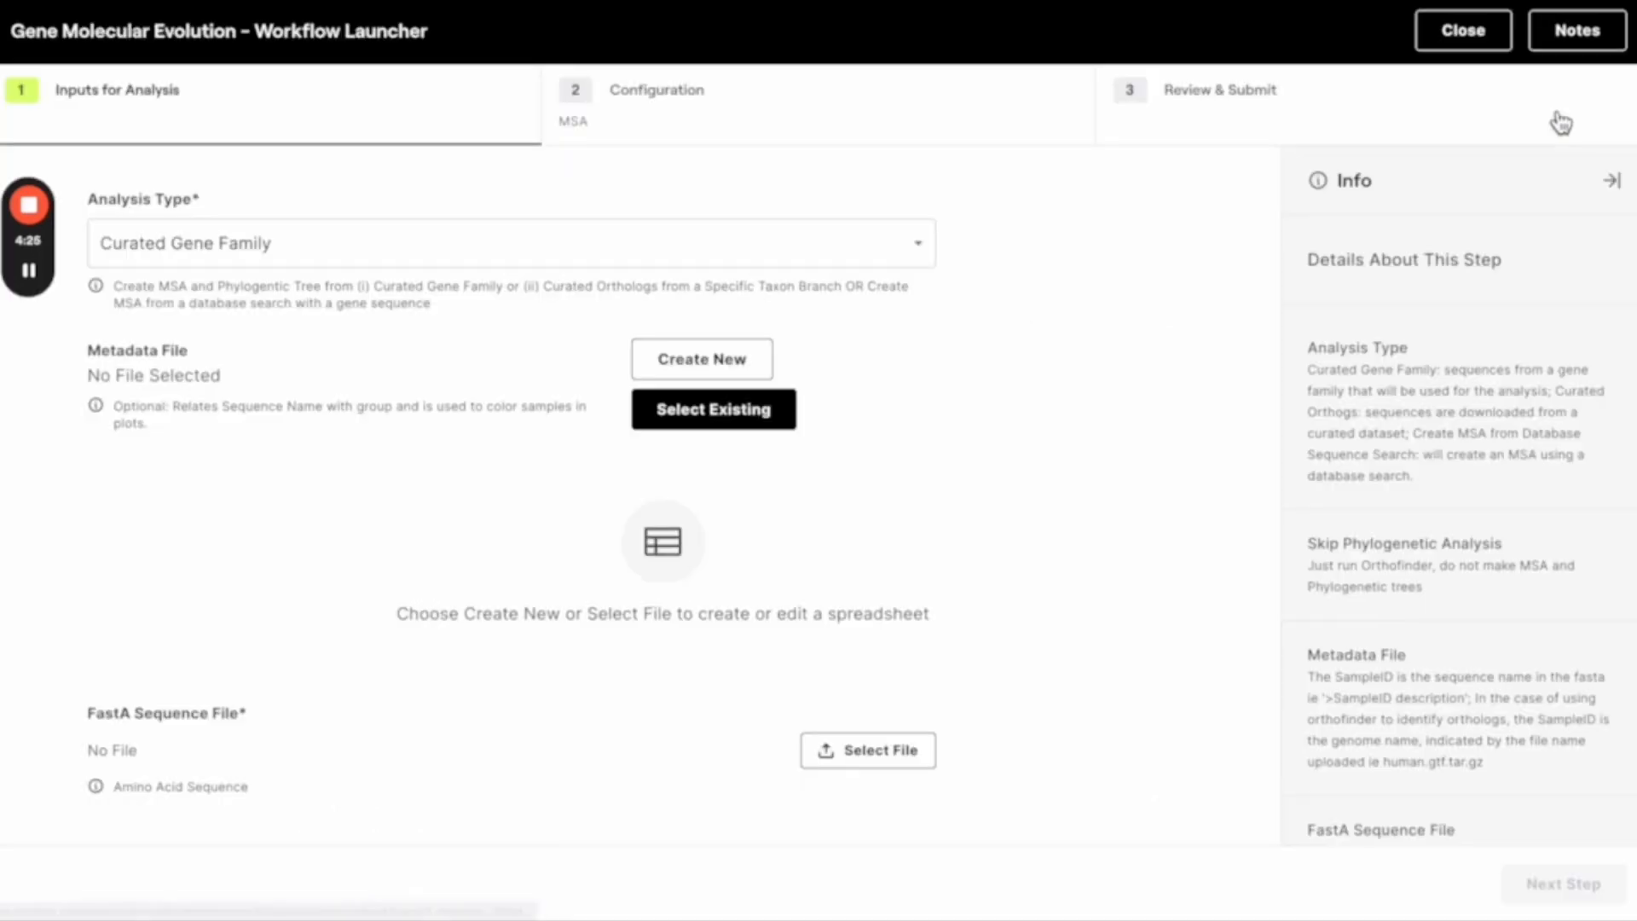
{"action": "left_click", "coordinate": [887, 260]}
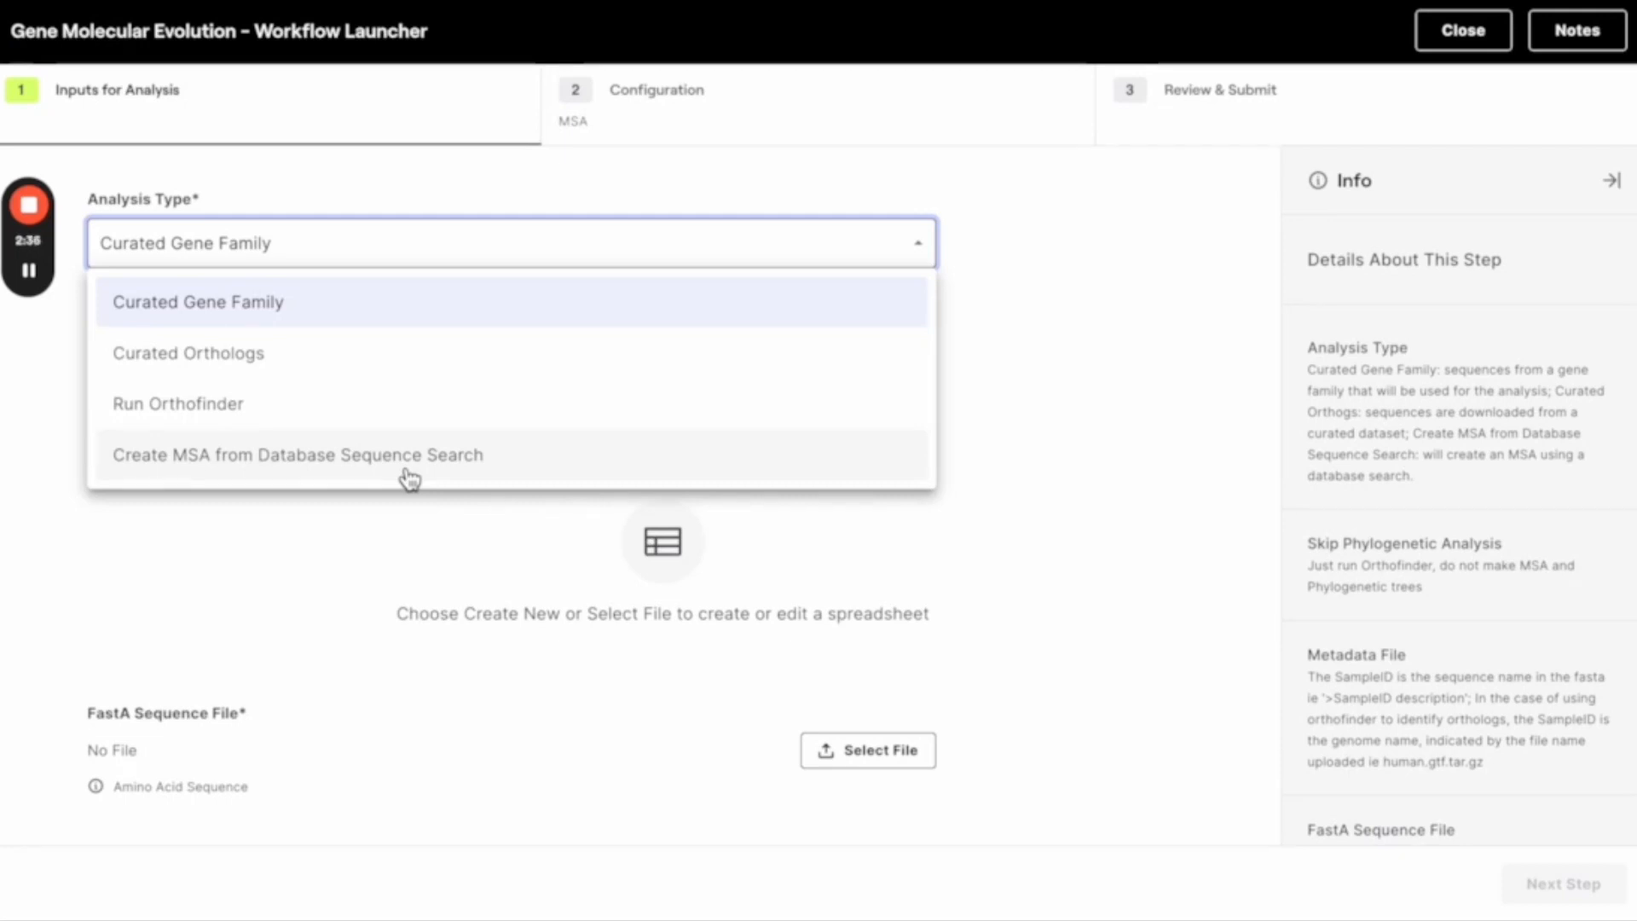
{"action": "left_click", "coordinate": [305, 326]}
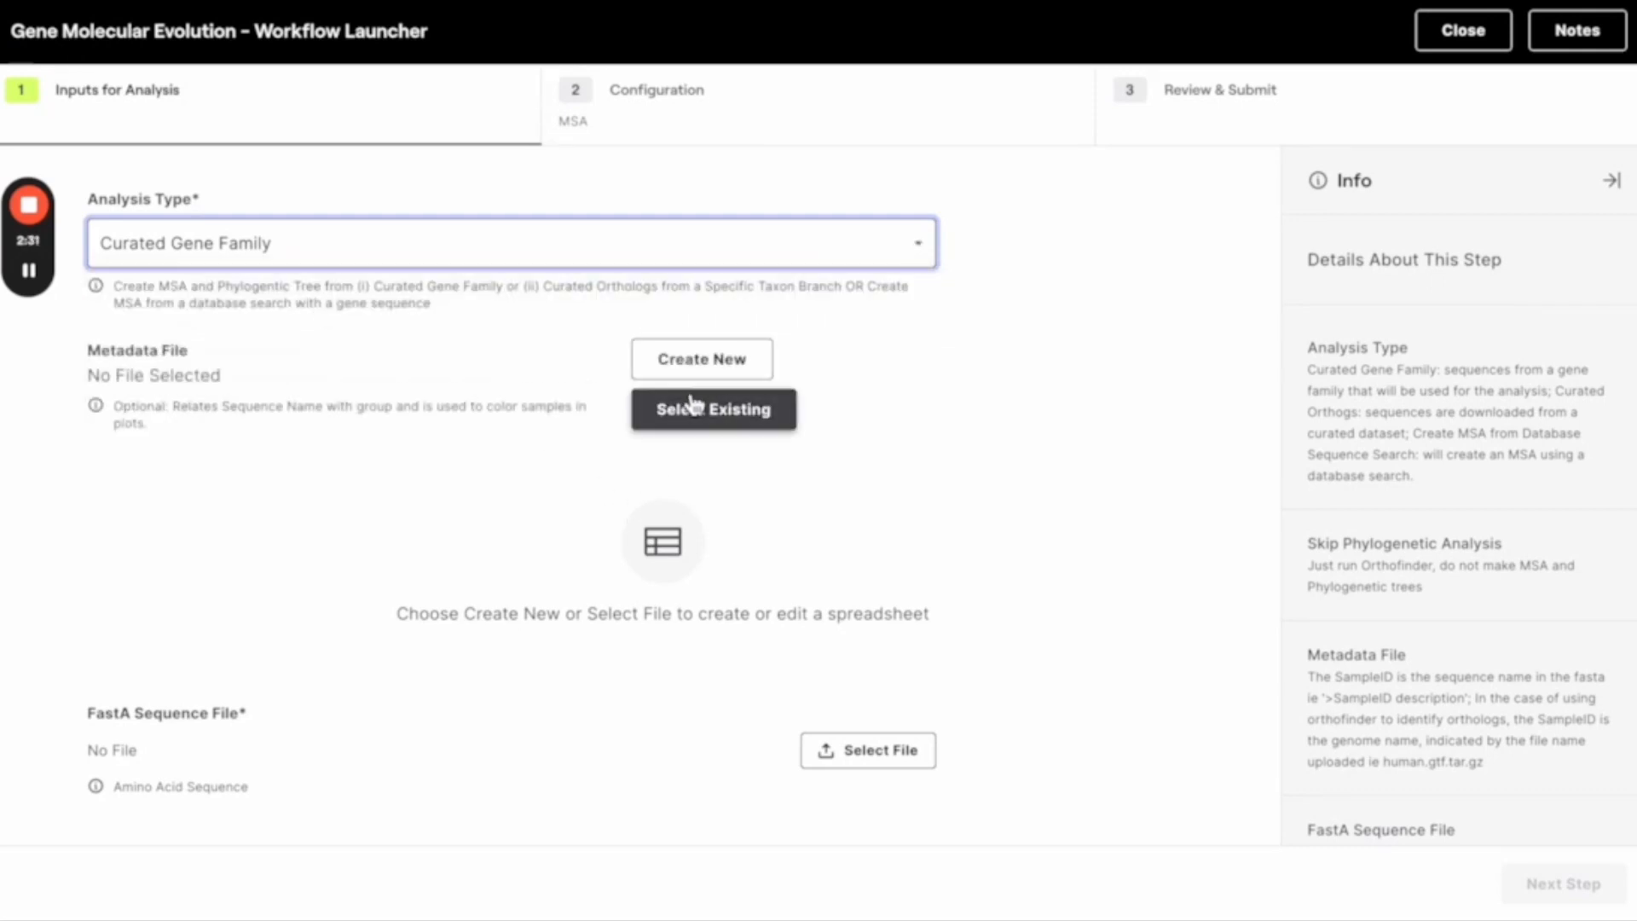
Load FGF10_7birds_design.txt from MolecularEvolution/msa_proteins as the existing metadata file
{"action": "left_click", "coordinate": [744, 413]}
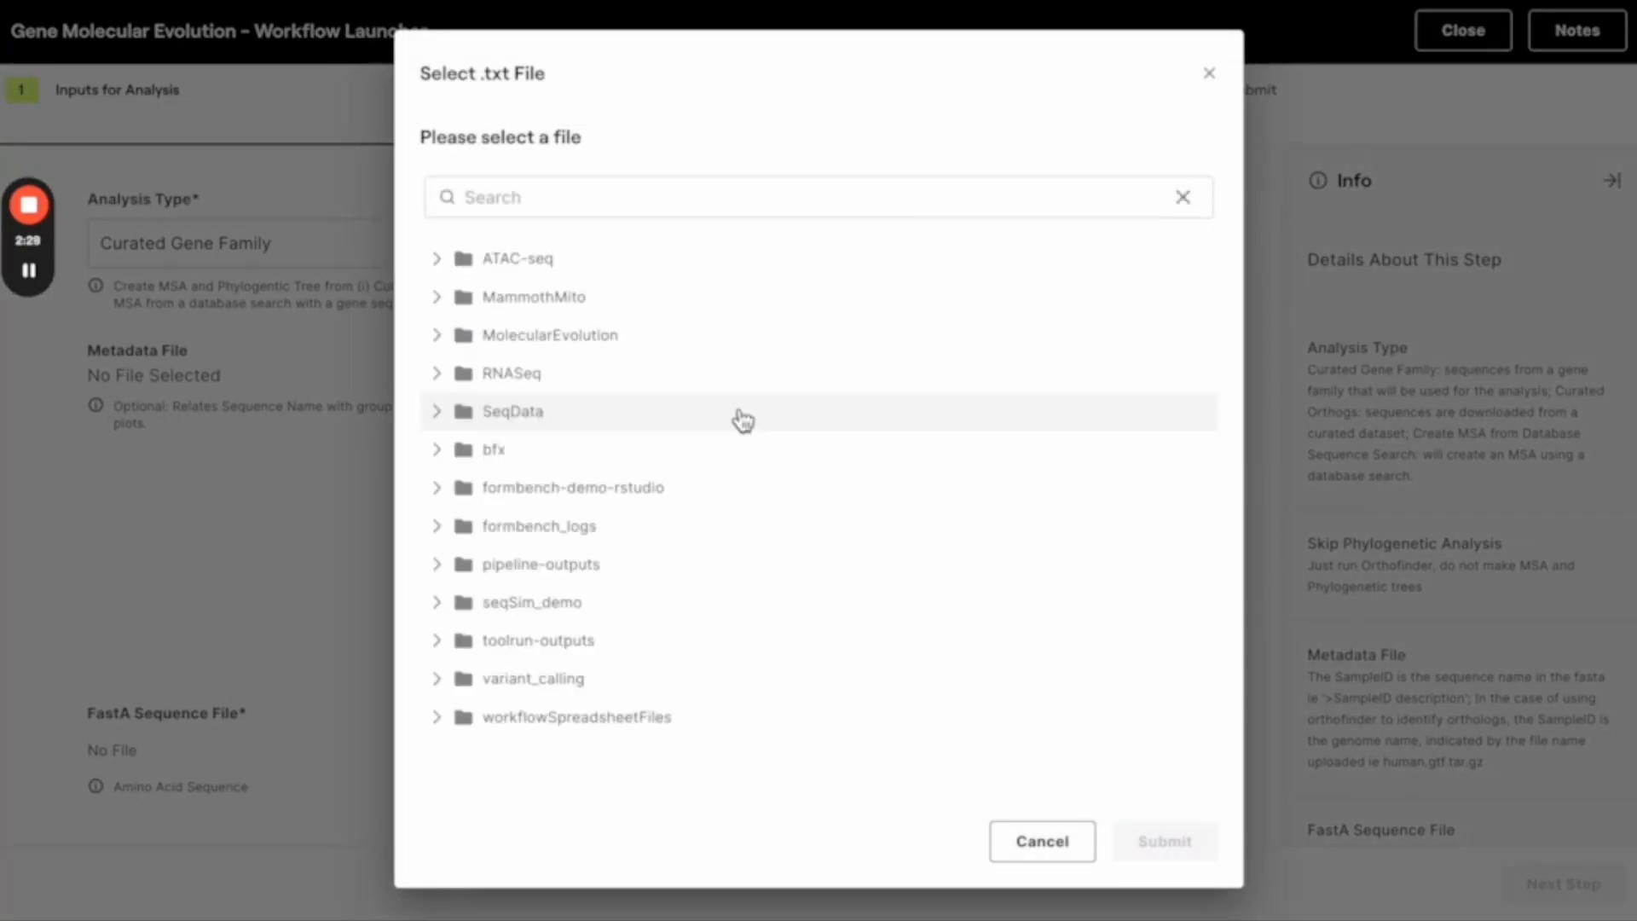
{"action": "left_click", "coordinate": [571, 345]}
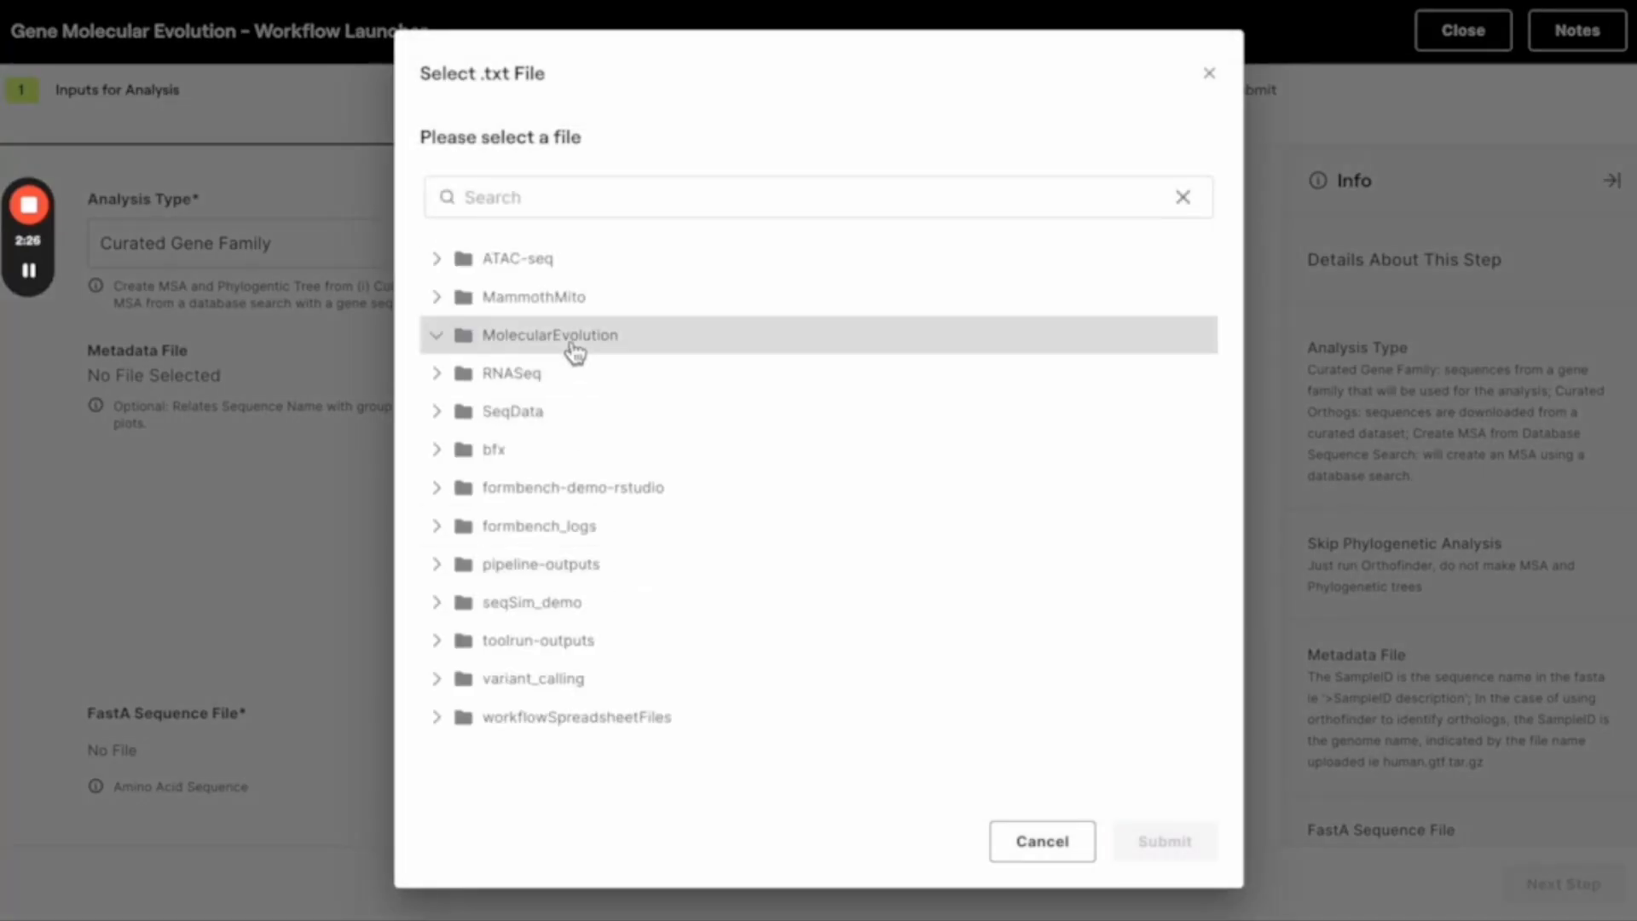
{"action": "left_click", "coordinate": [574, 379]}
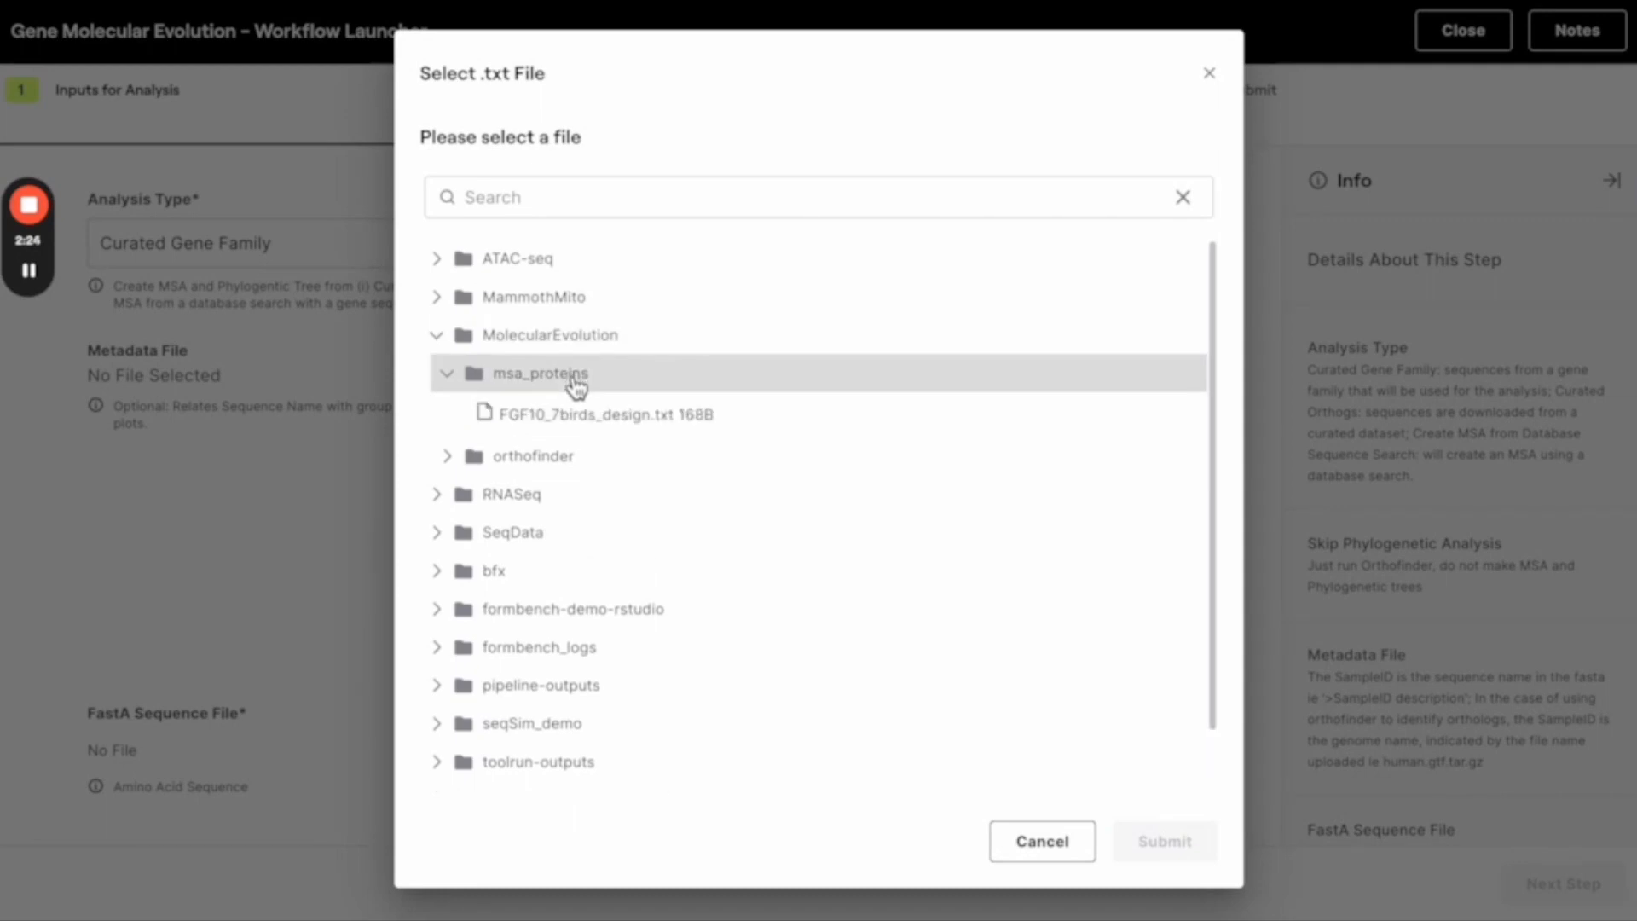
{"action": "left_click", "coordinate": [614, 427]}
{"action": "left_click", "coordinate": [1174, 842]}
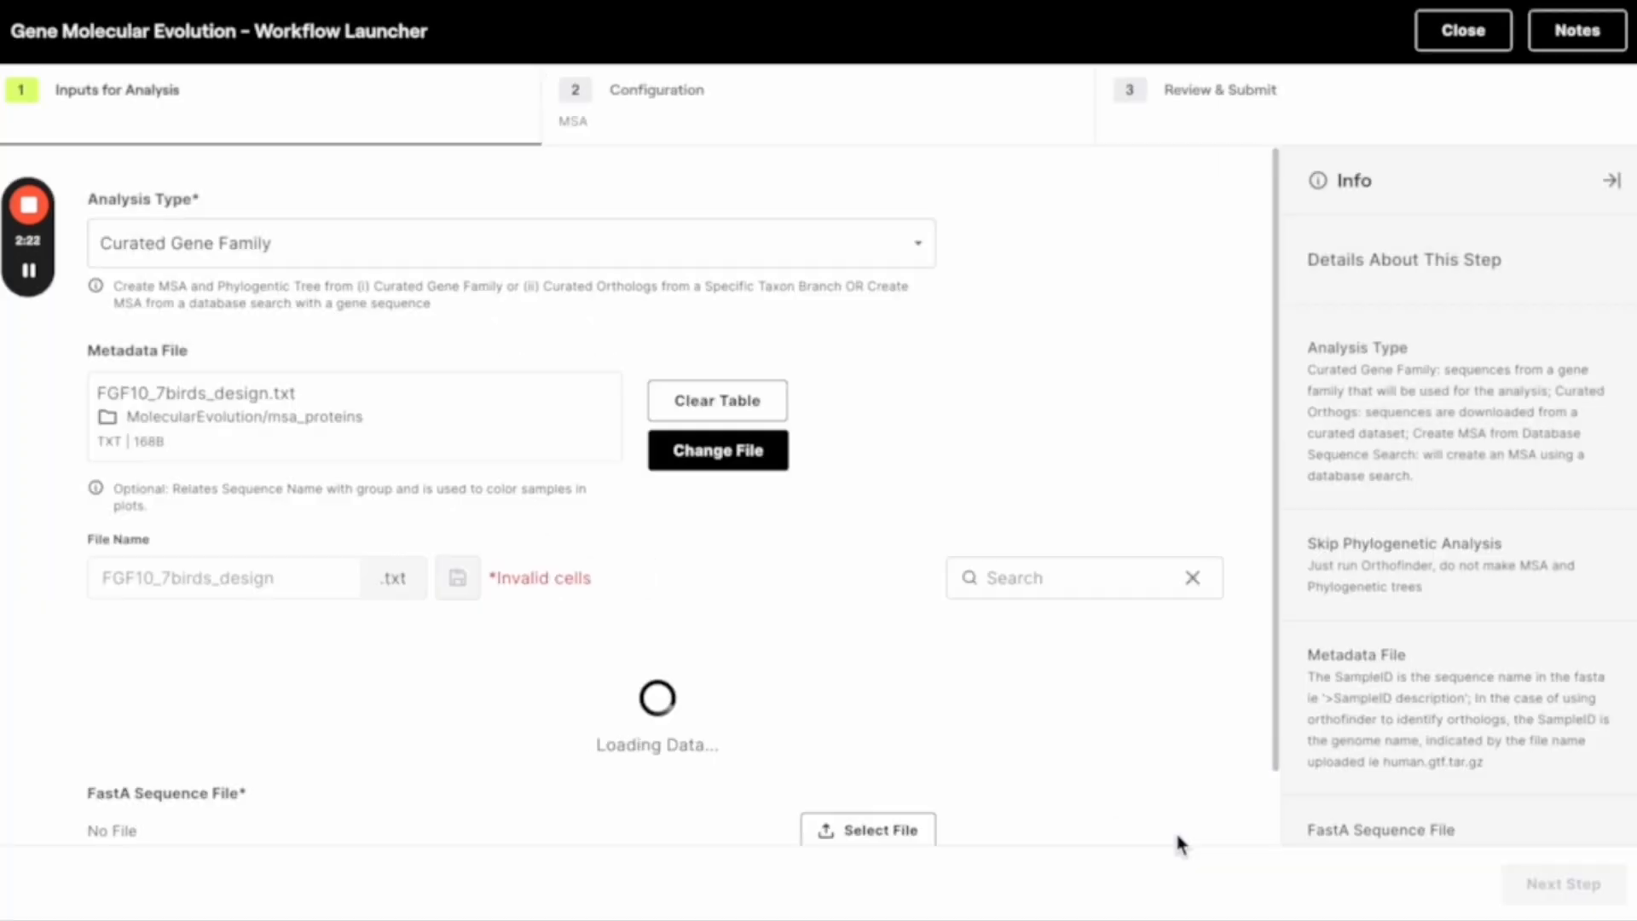
Examine the SampleID and Group columns of the metadata table, including the Kiwi_FGF10 sample name
{"action": "scroll", "coordinate": [639, 605], "scroll_direction": "down", "scroll_amount": 3}
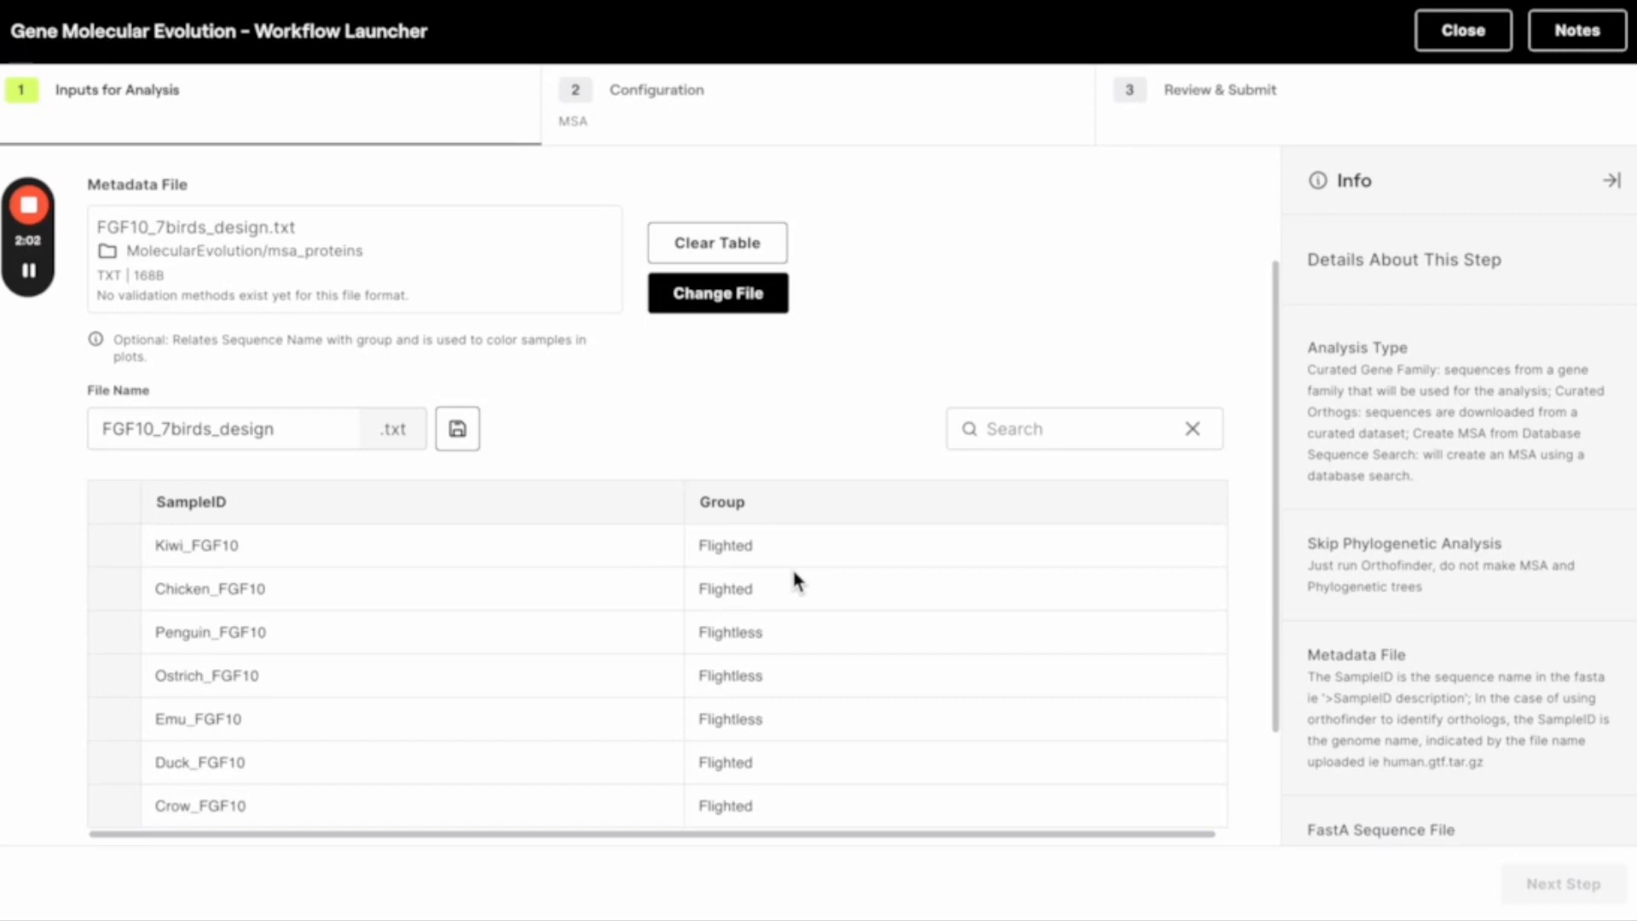
{"action": "scroll", "coordinate": [793, 572], "scroll_direction": "down", "scroll_amount": 2}
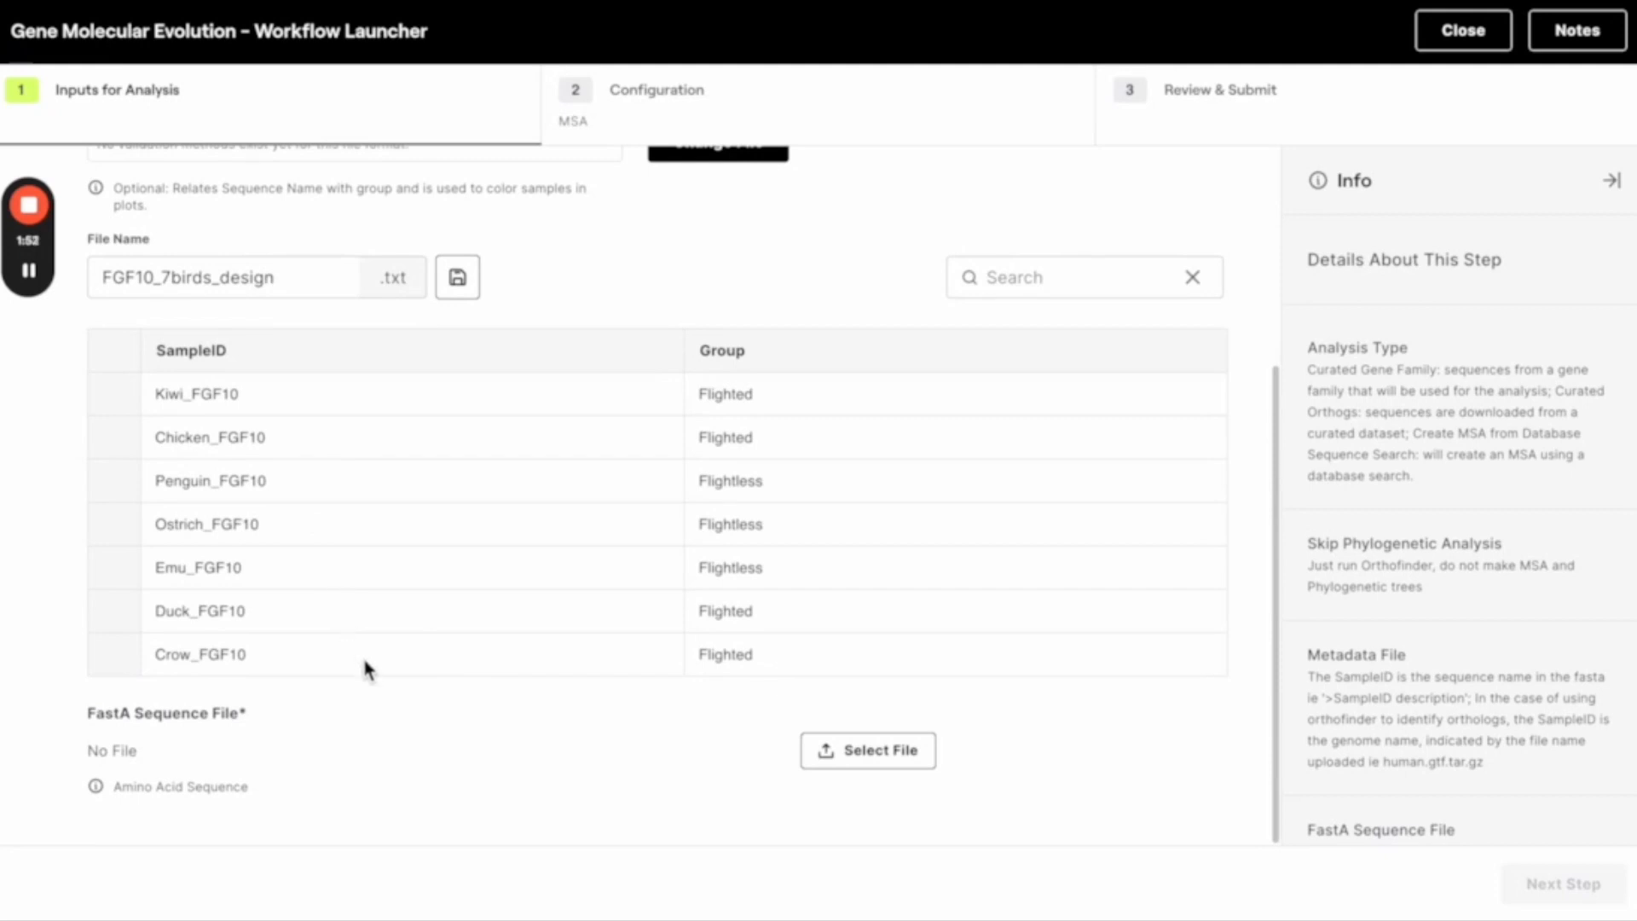
{"action": "left_click", "coordinate": [252, 397]}
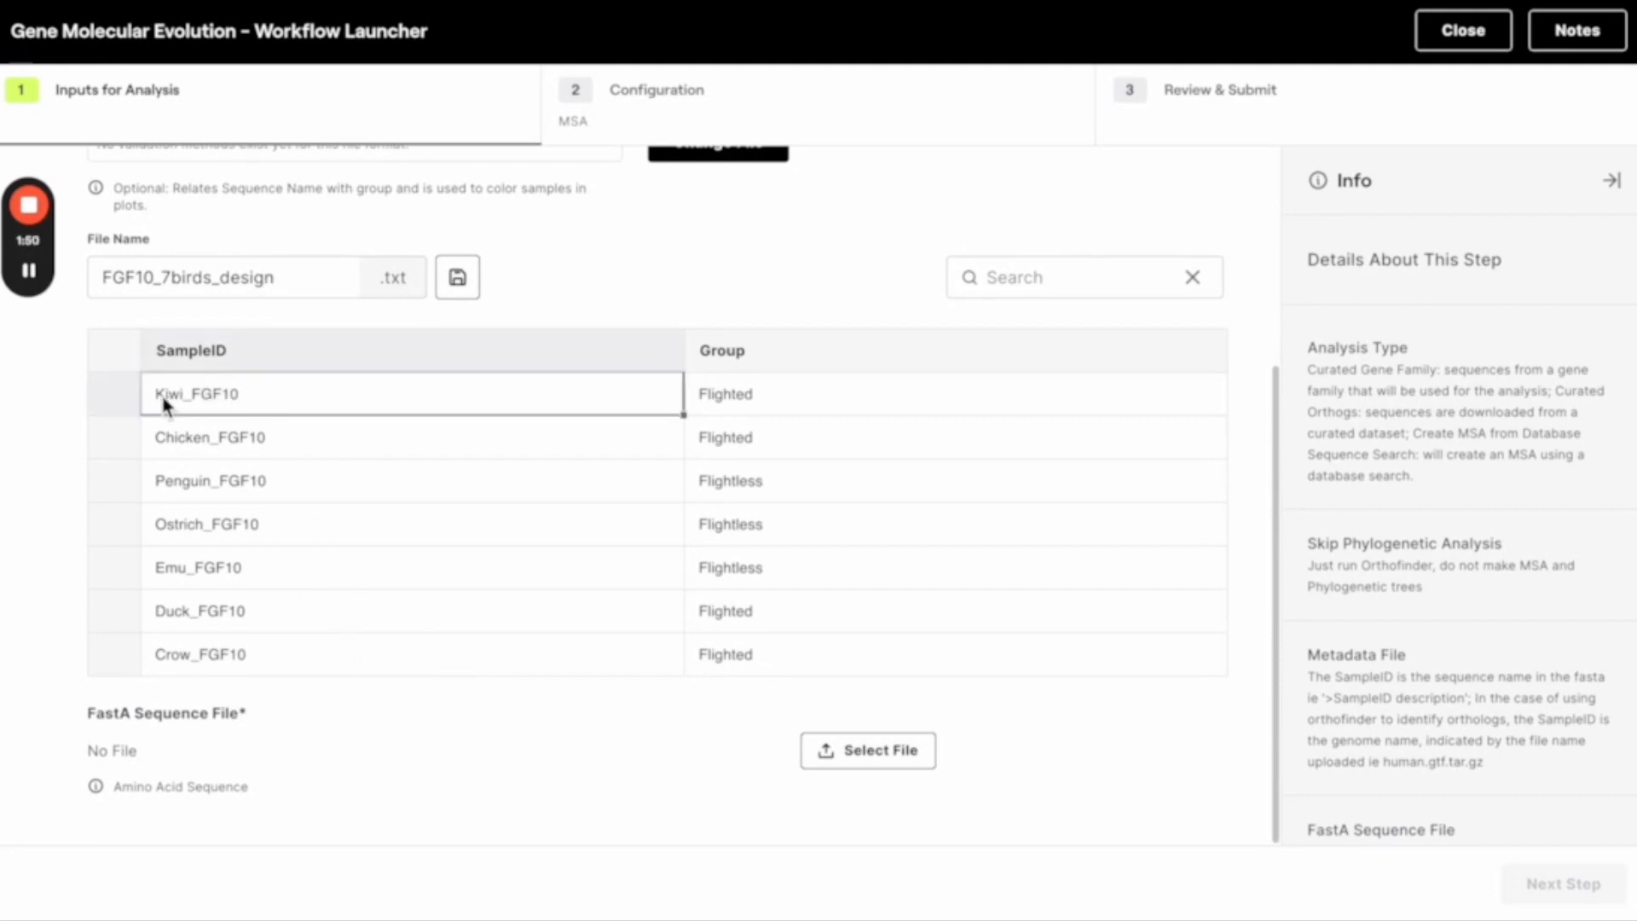
{"action": "double_click", "coordinate": [192, 396]}
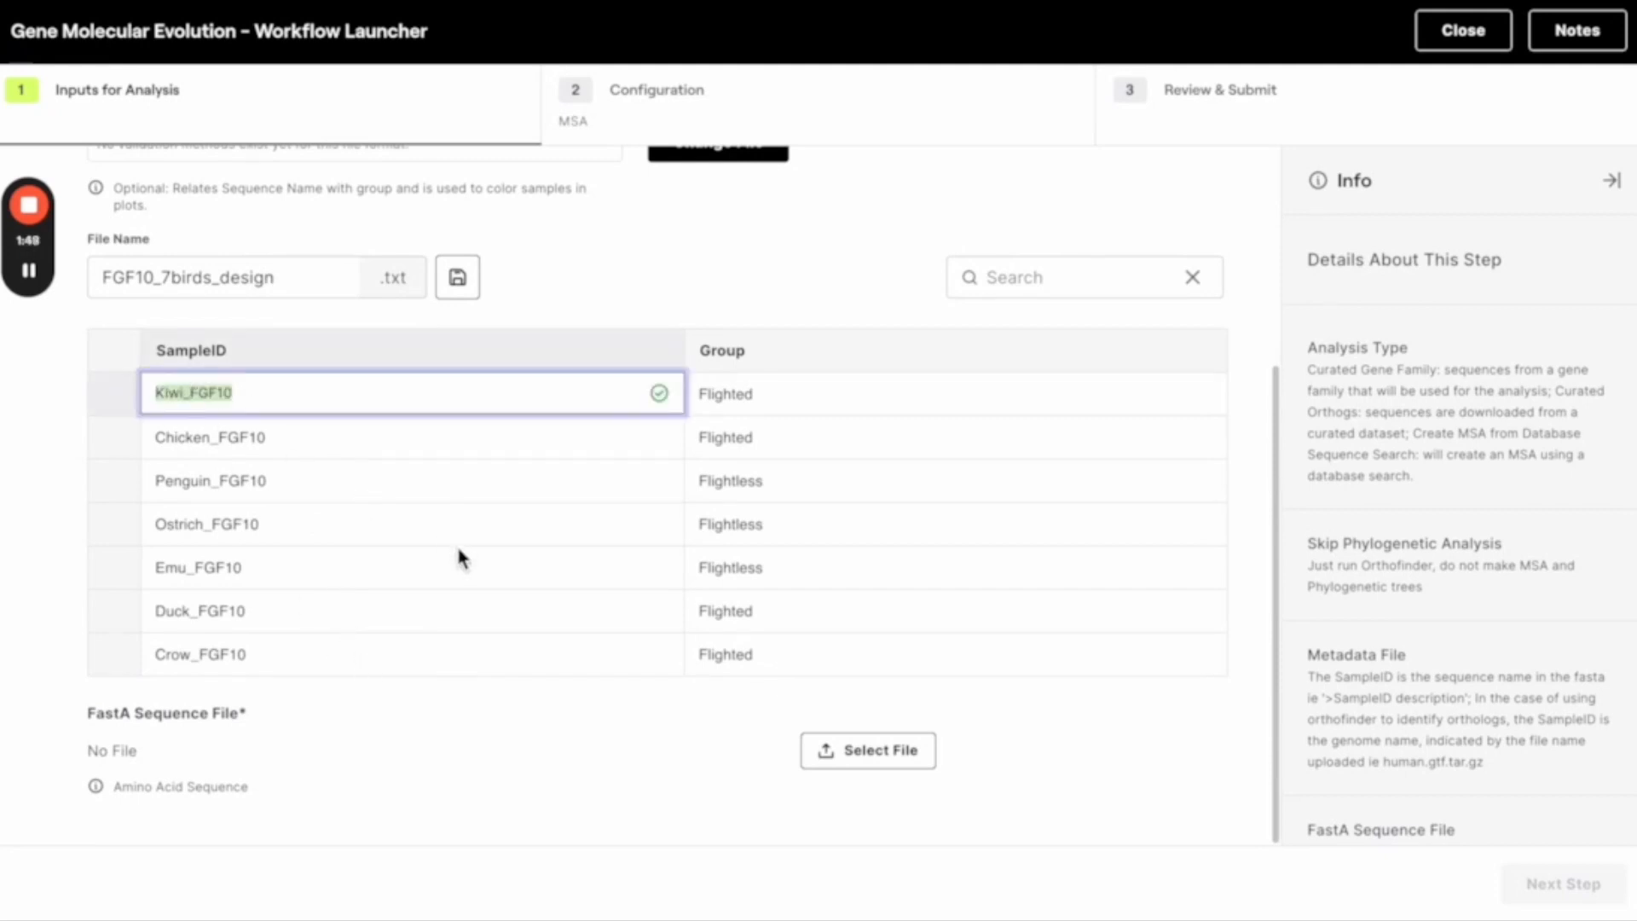
Choose FGF10_7birds.fasta from MolecularEvolution/msa_proteins as the FastA sequence file
{"action": "left_click", "coordinate": [883, 763]}
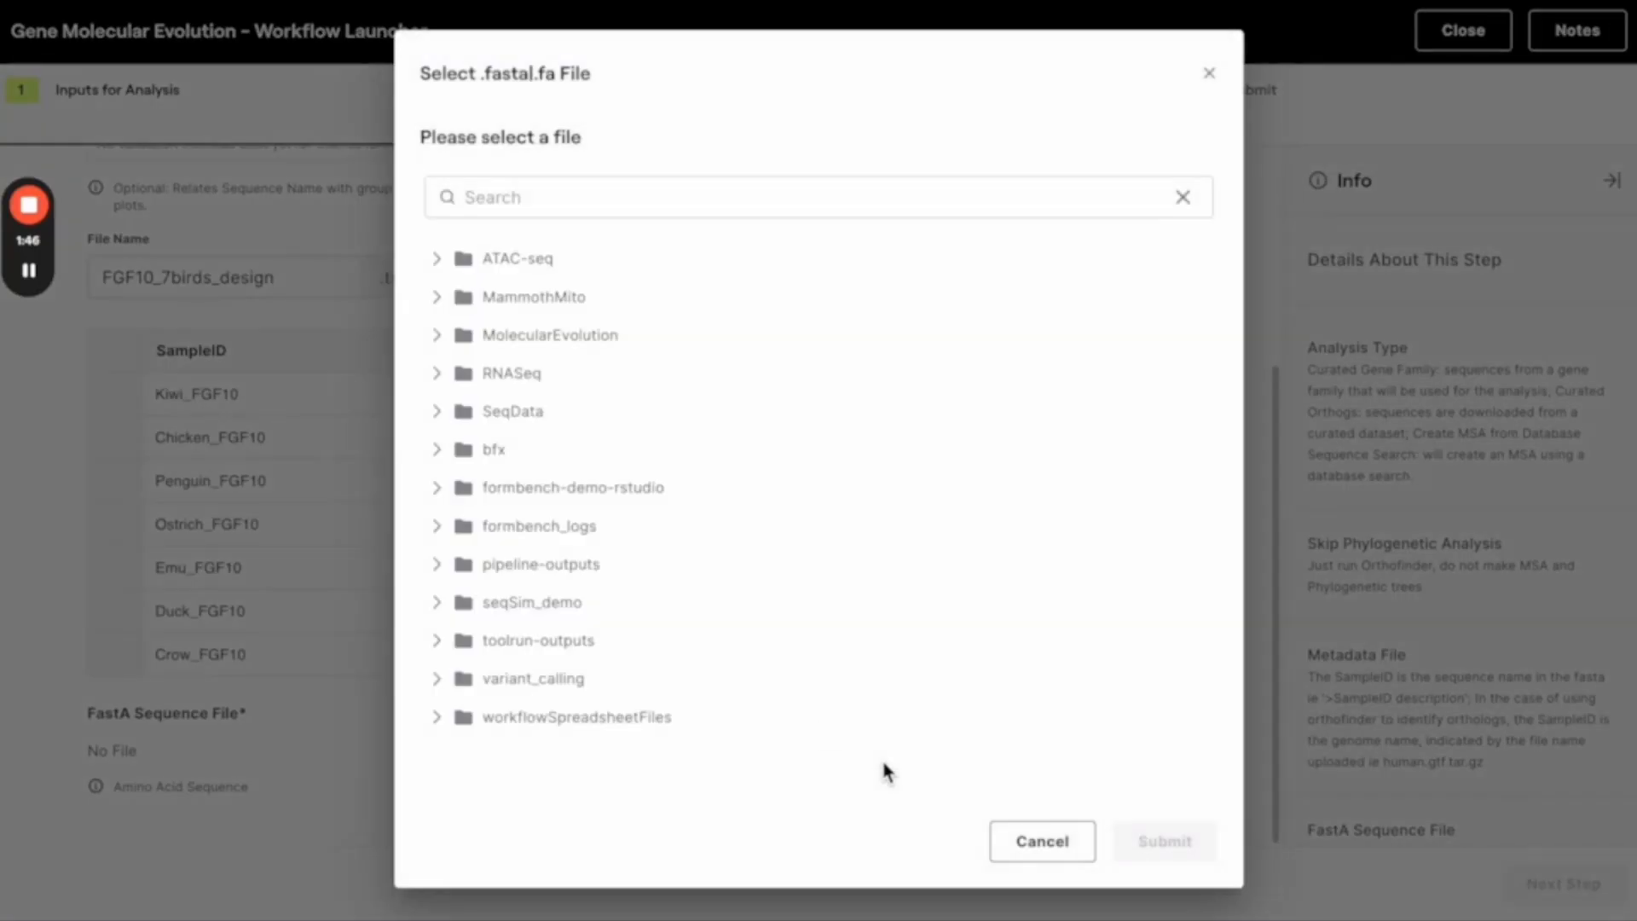
{"action": "left_click", "coordinate": [562, 358]}
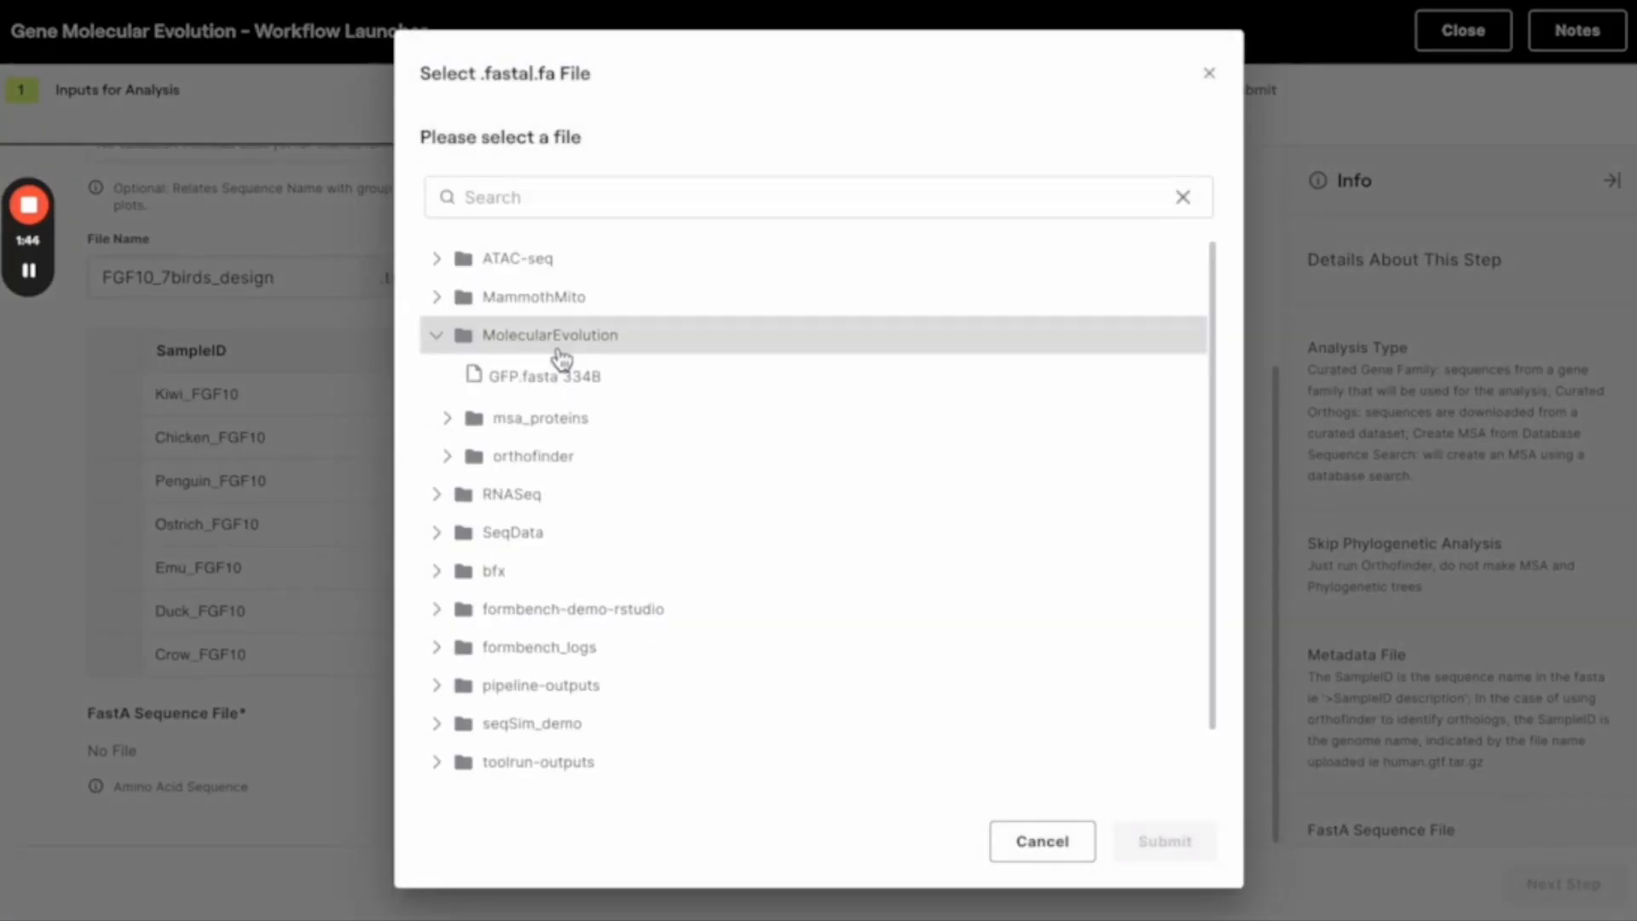
{"action": "left_click", "coordinate": [558, 428]}
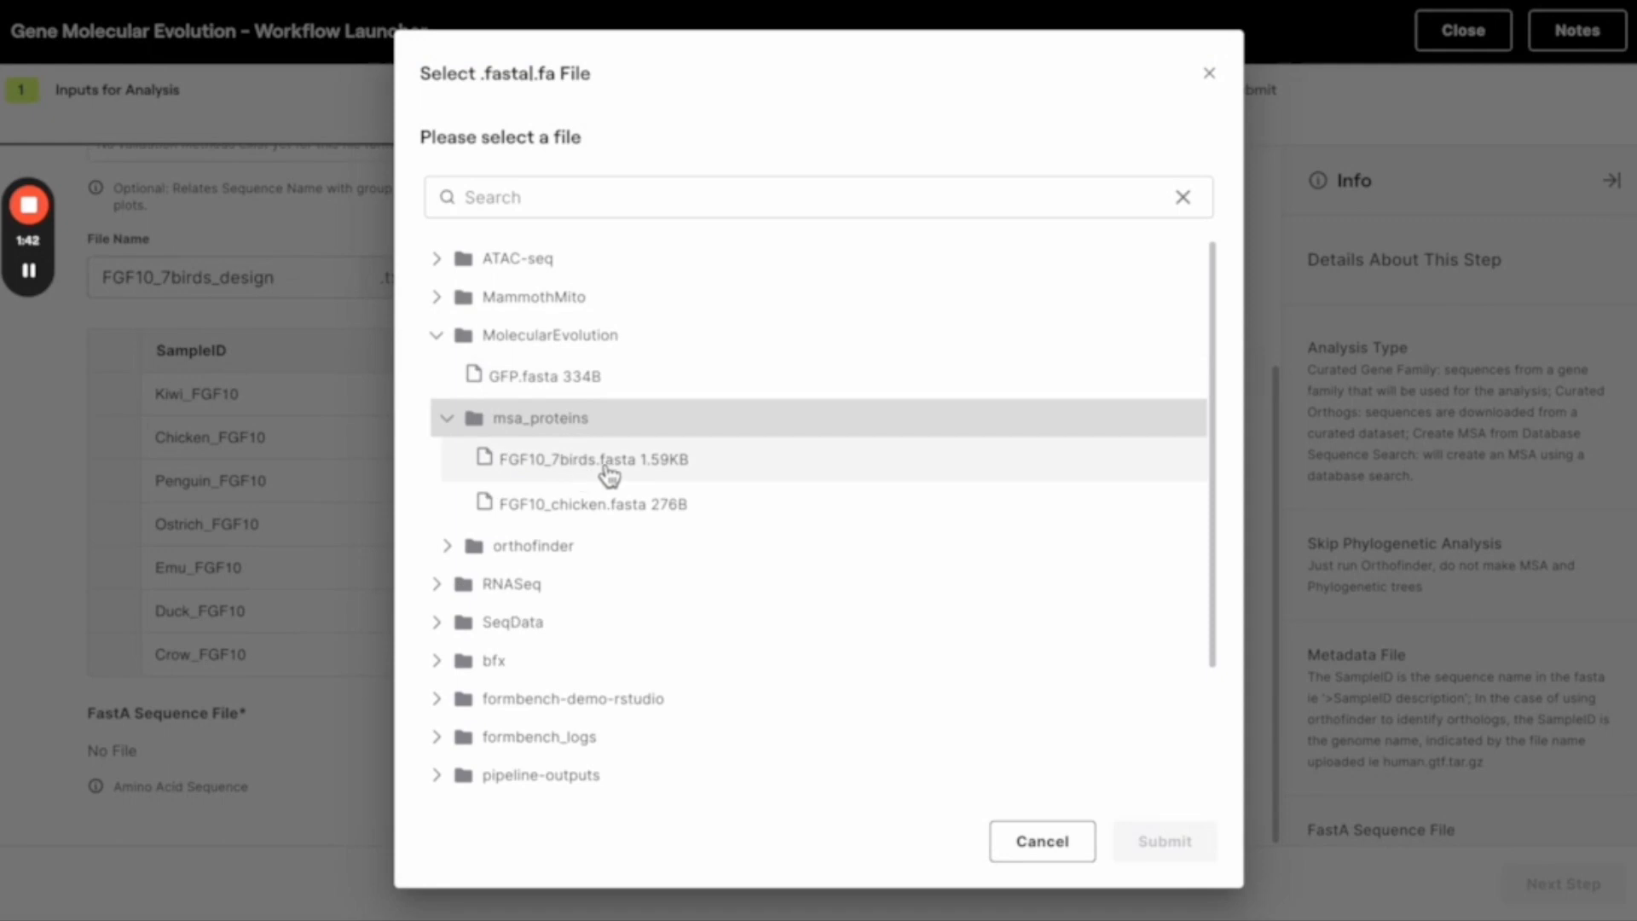
{"action": "left_click", "coordinate": [609, 475]}
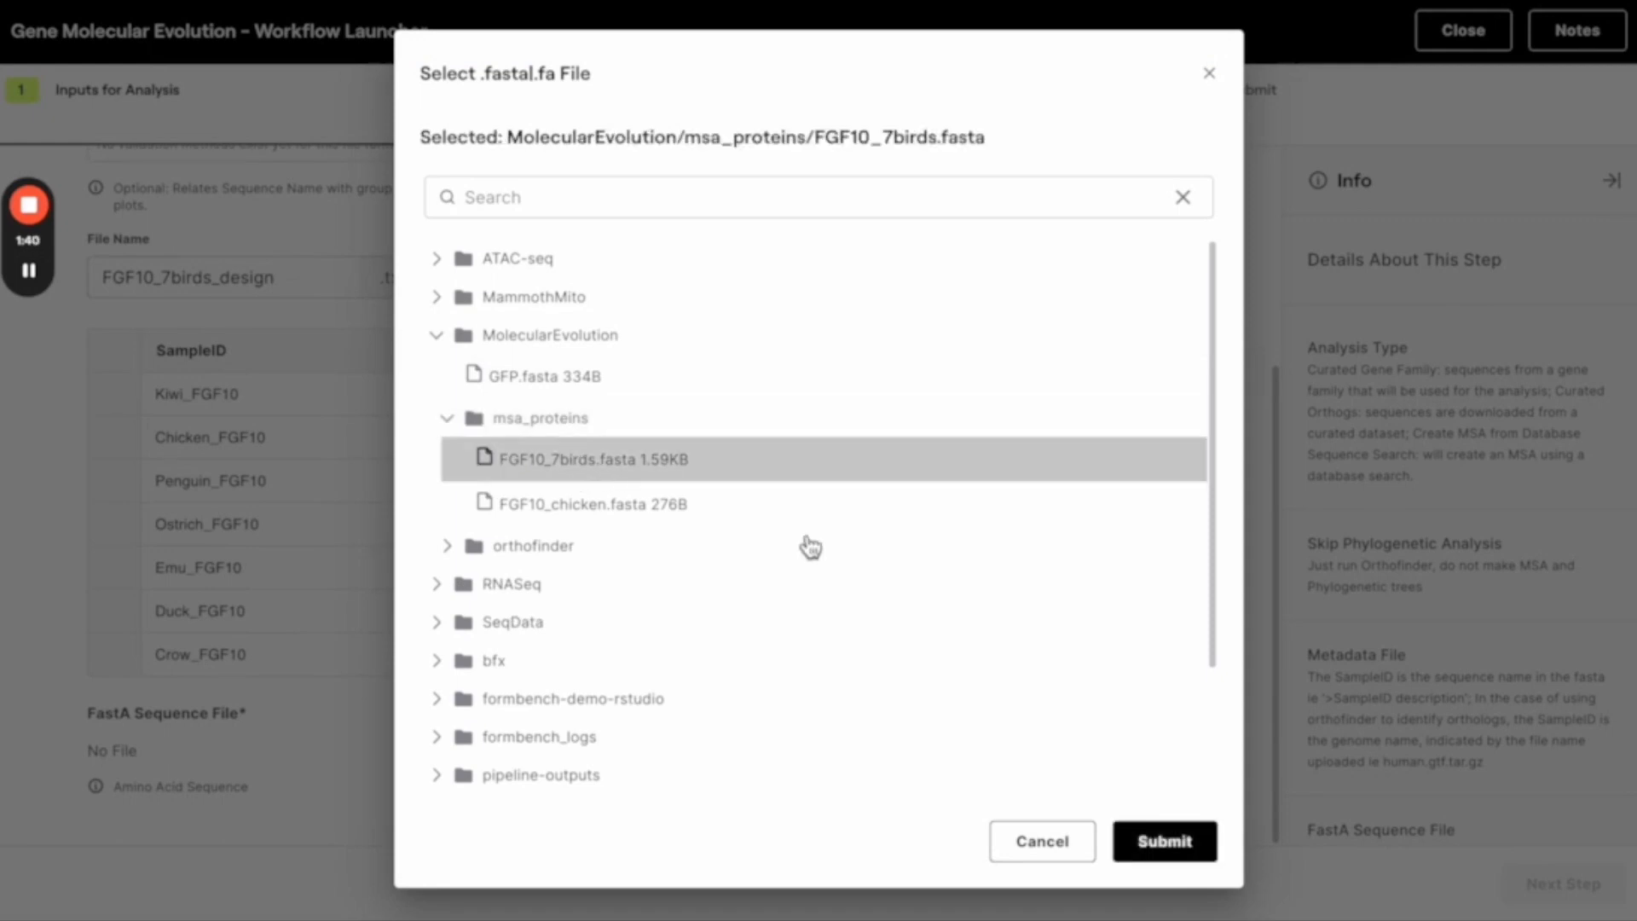
{"action": "left_click", "coordinate": [1166, 841]}
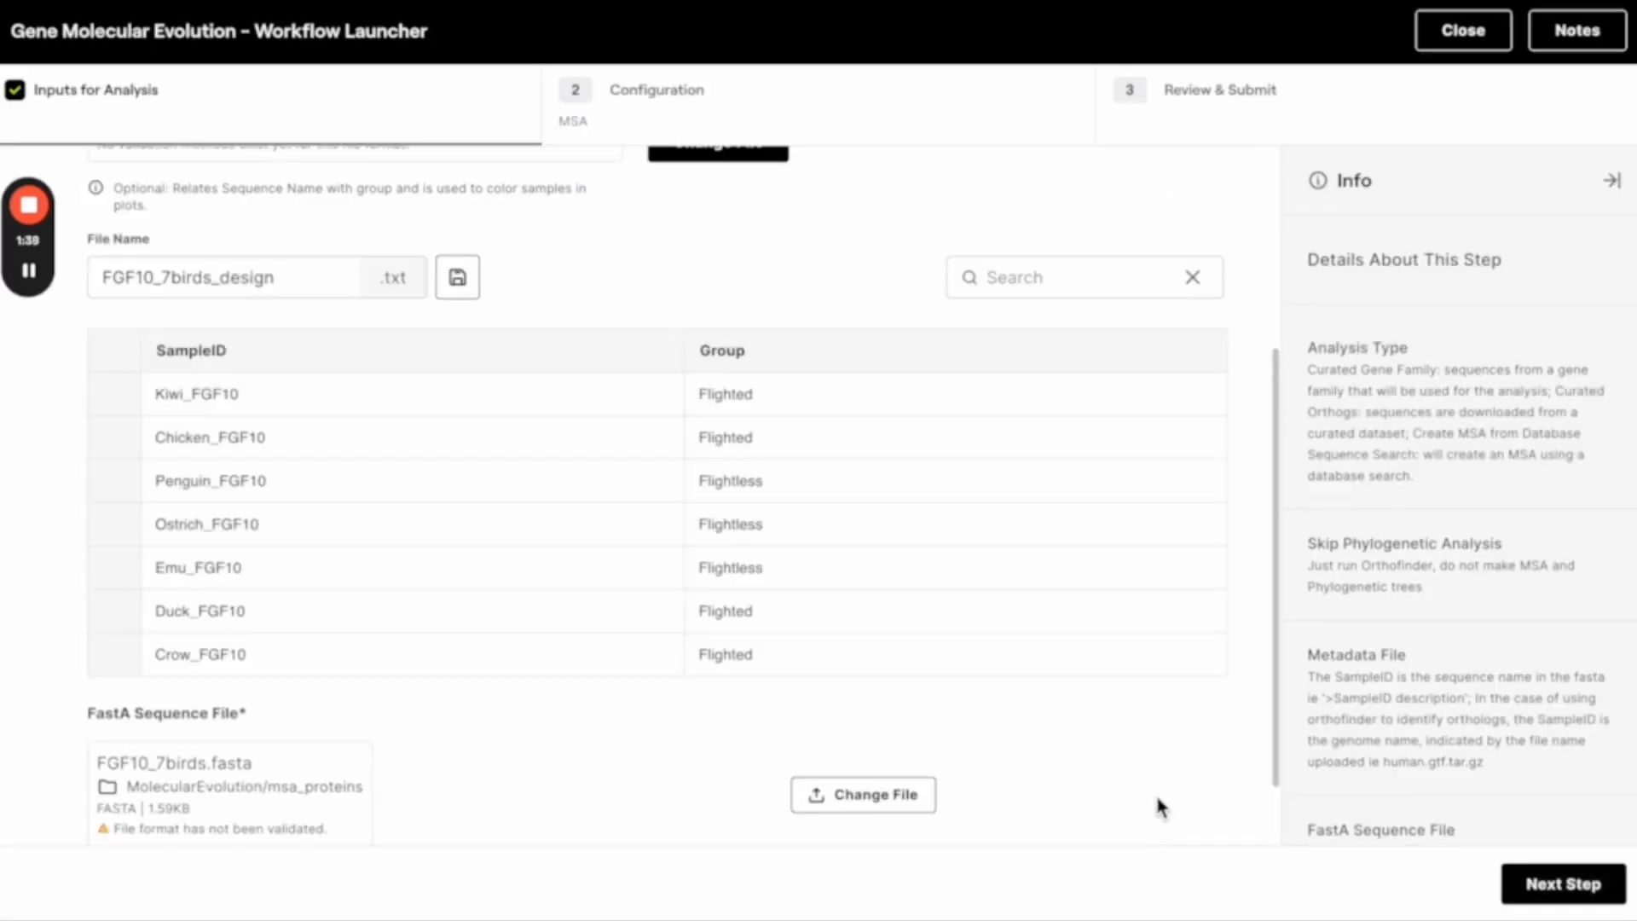
Save the FGF10_7birds_design metadata table and finish storing the file
{"action": "scroll", "coordinate": [1157, 798], "scroll_direction": "down", "scroll_amount": 2}
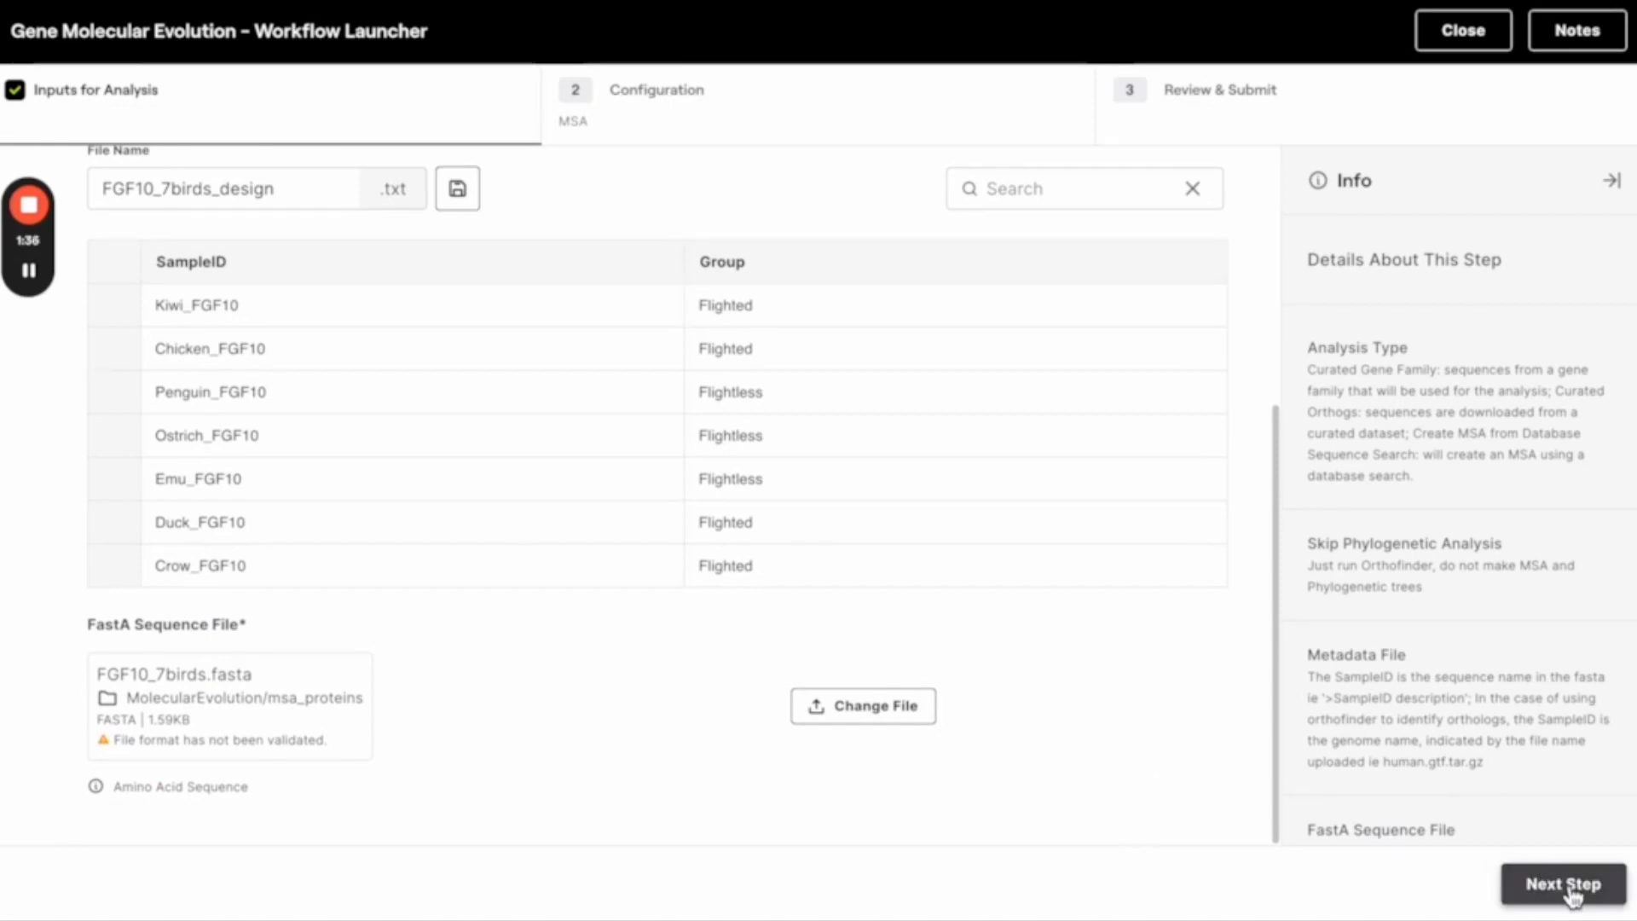
{"action": "scroll", "coordinate": [1106, 745], "scroll_direction": "up", "scroll_amount": 2}
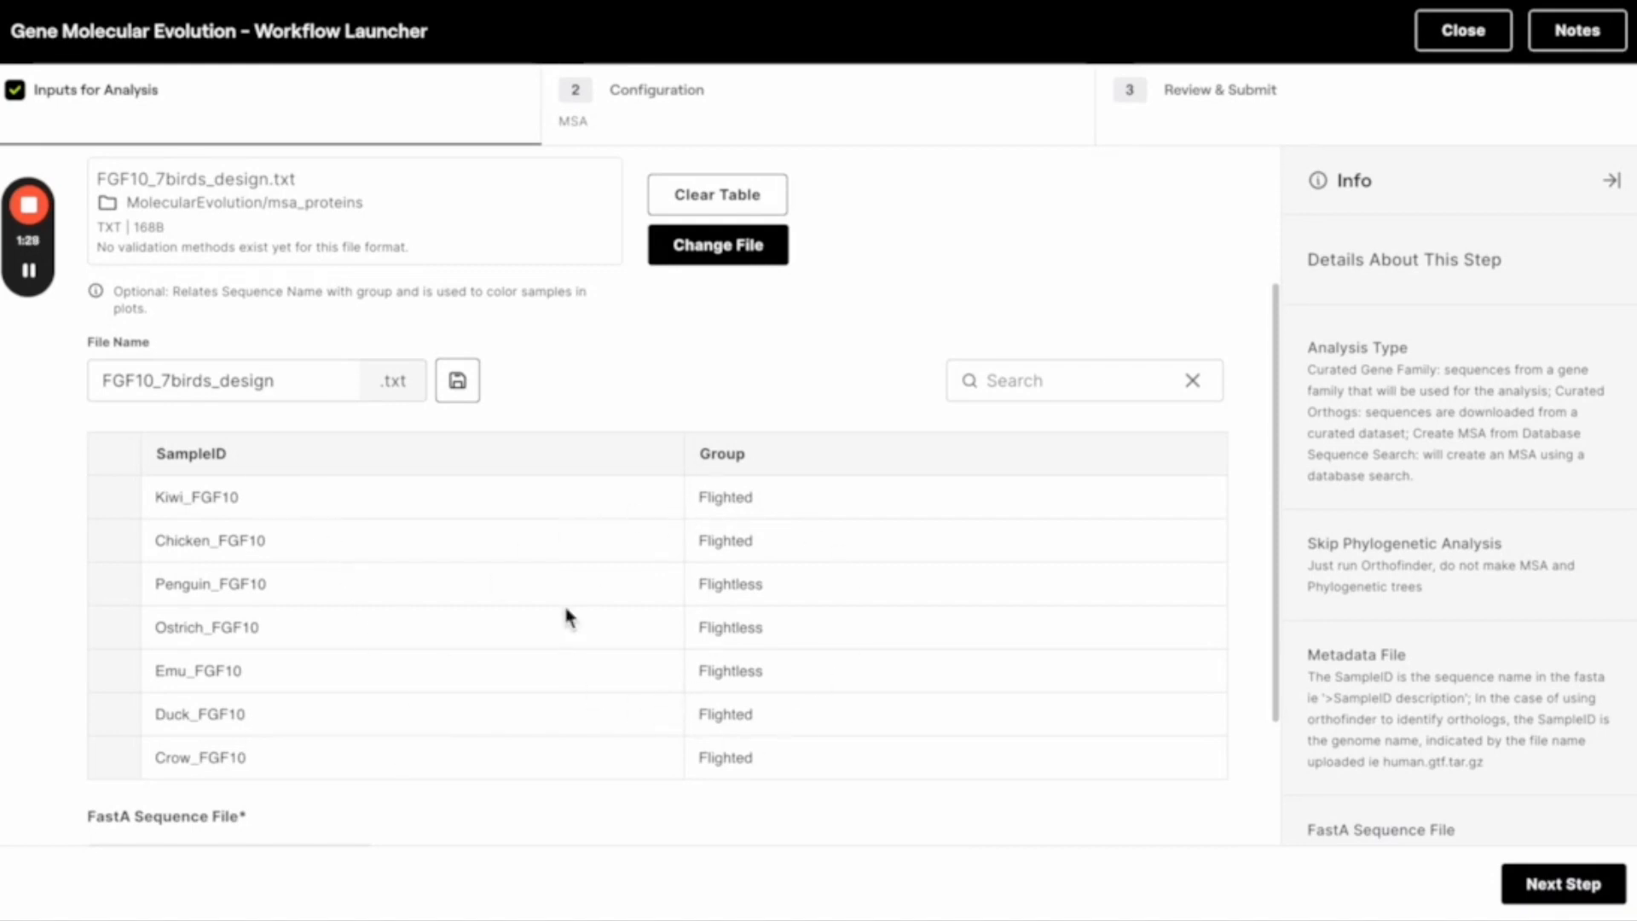
{"action": "left_click", "coordinate": [465, 388]}
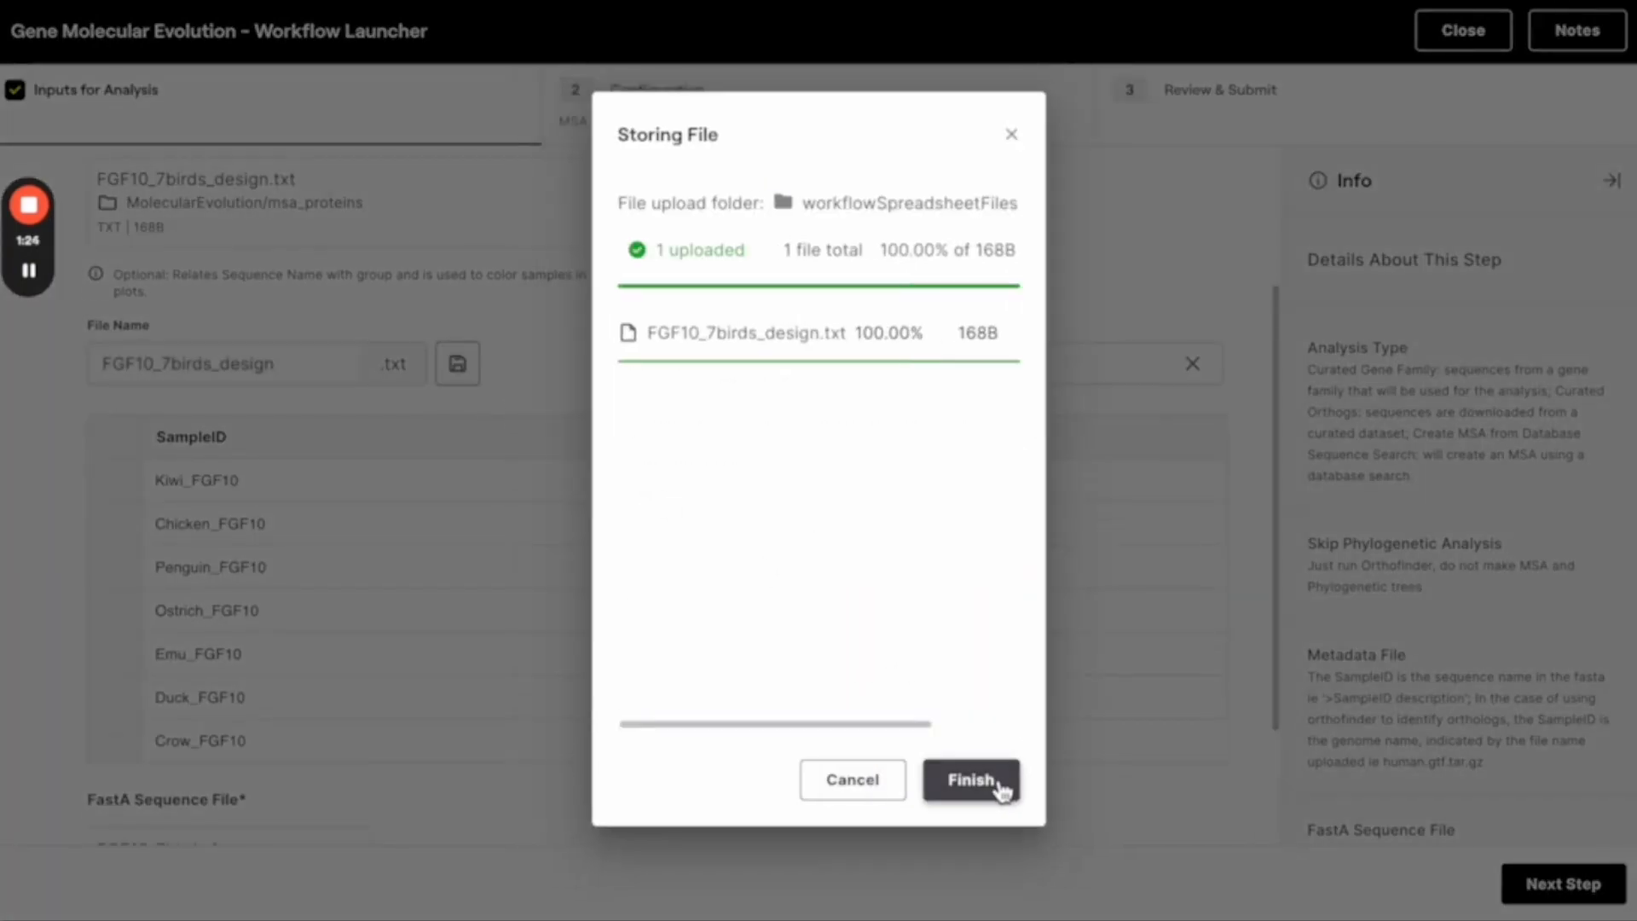
{"action": "left_click", "coordinate": [1019, 780]}
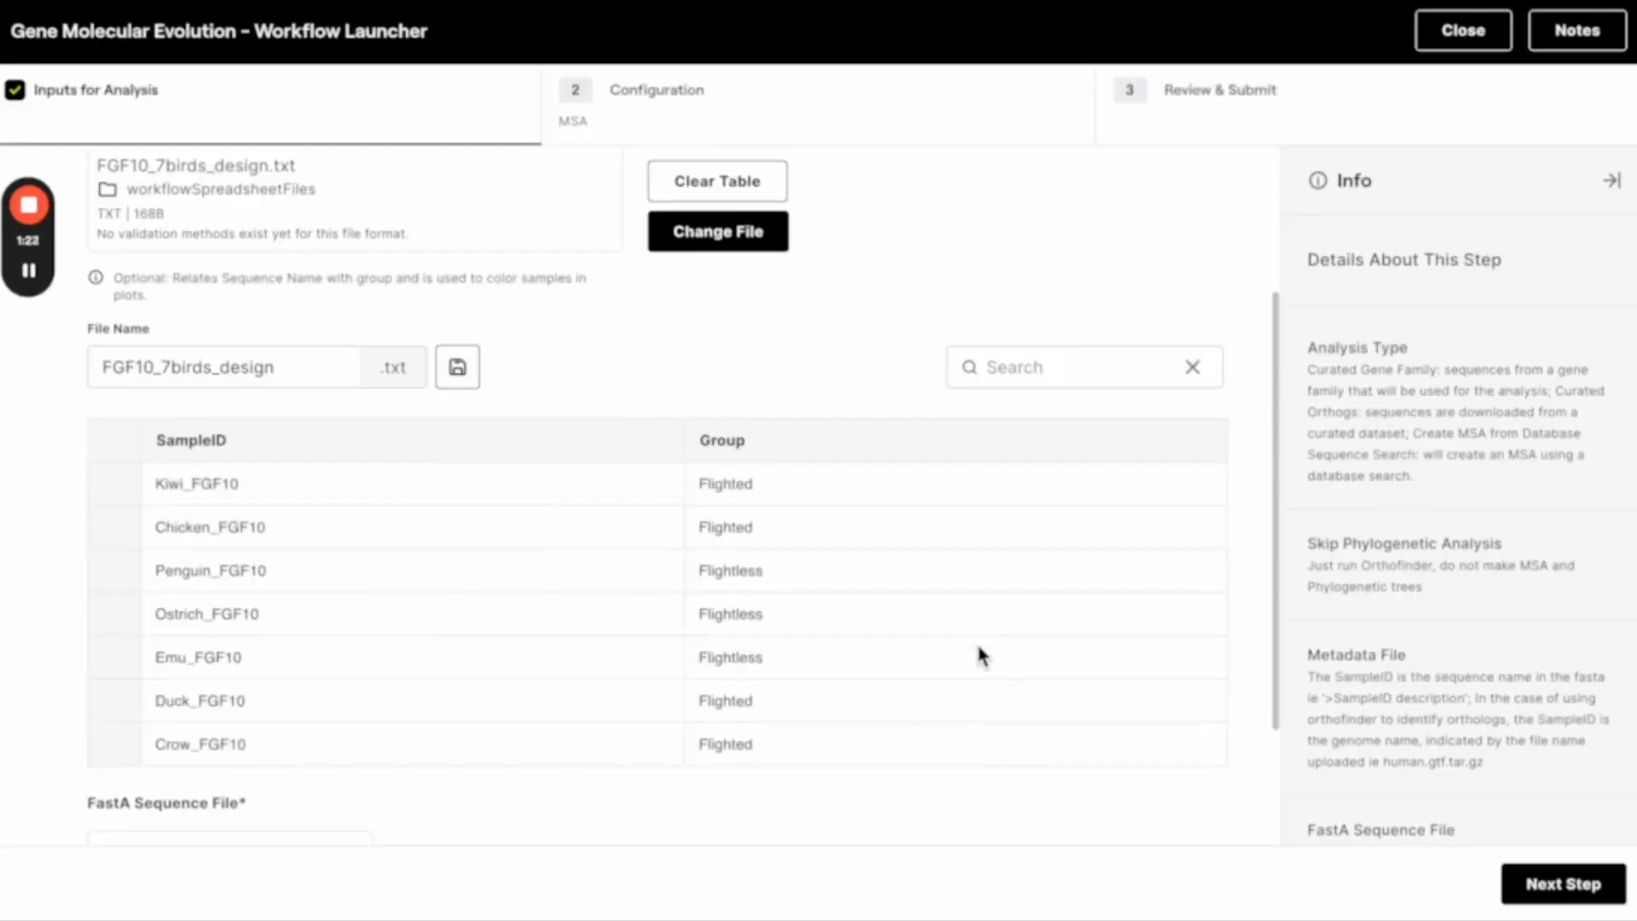
Accept the MSA configuration with muscle, skip and sensitivity 0, and run the workflow under the name Demo
{"action": "scroll", "coordinate": [979, 653], "scroll_direction": "down", "scroll_amount": 2}
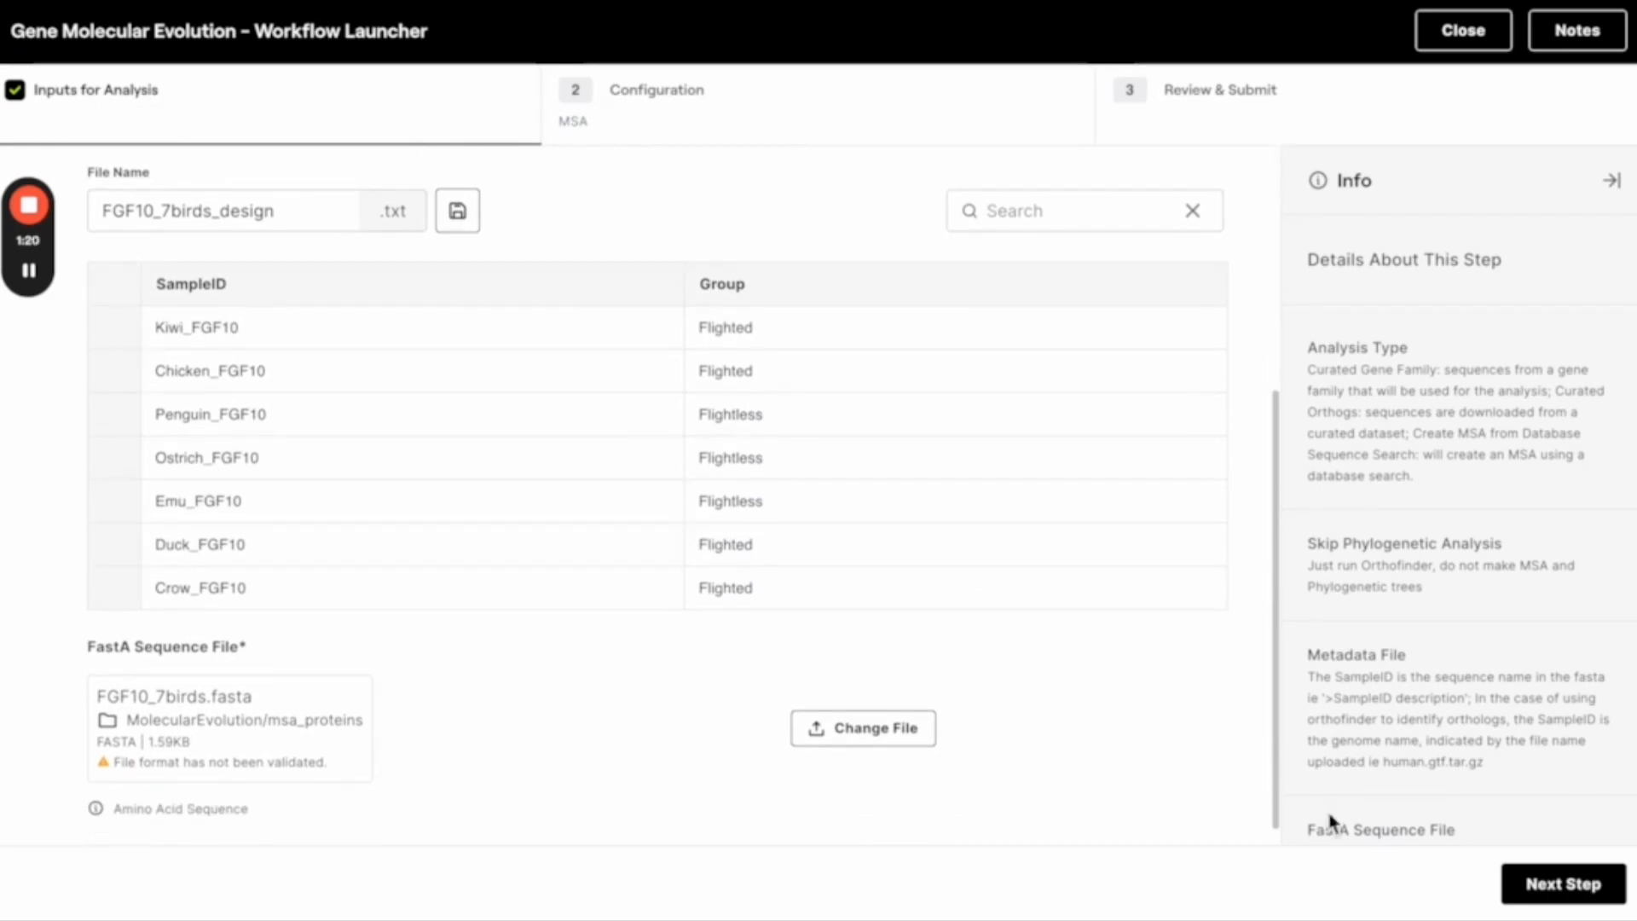
{"action": "left_click", "coordinate": [1547, 885]}
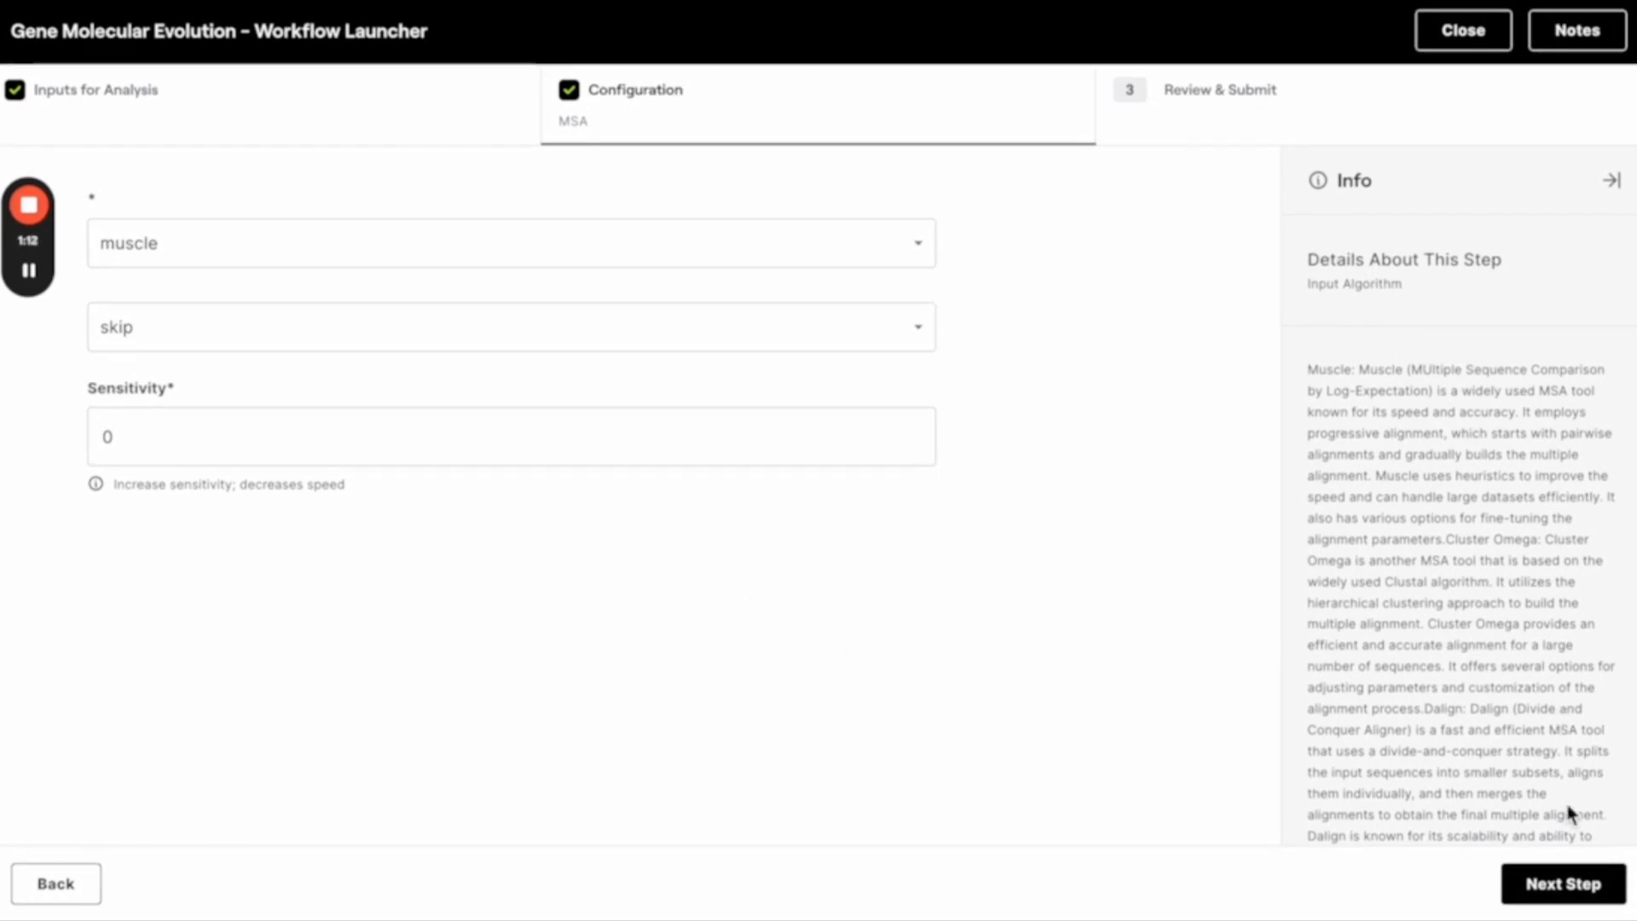
{"action": "left_click", "coordinate": [1581, 887]}
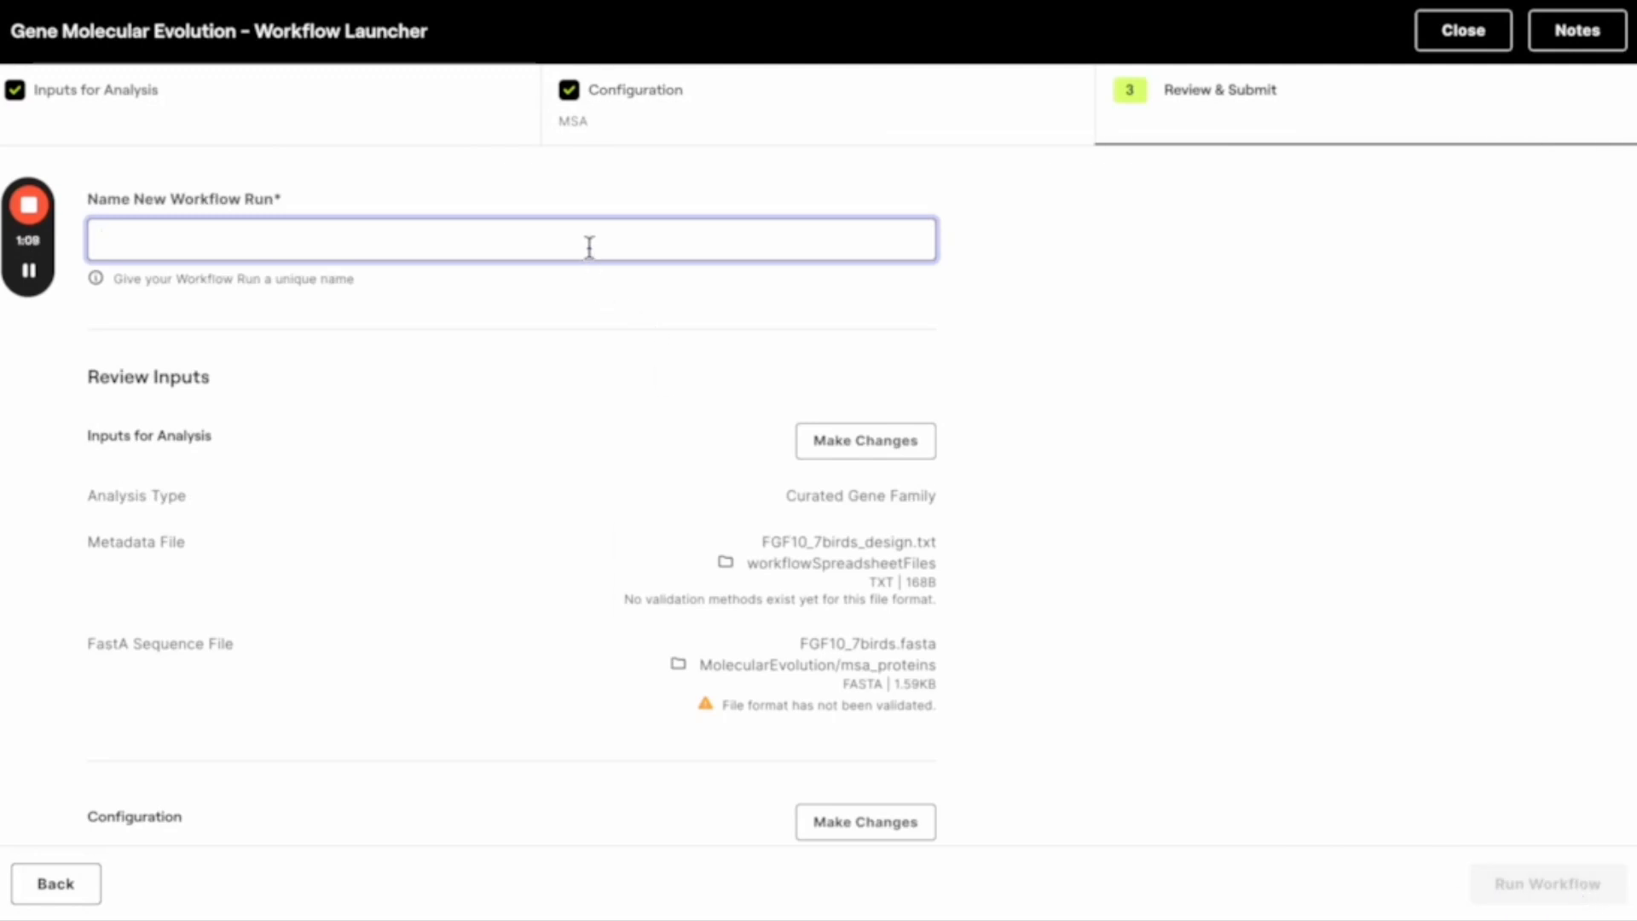
{"action": "type", "text": "Demo"}
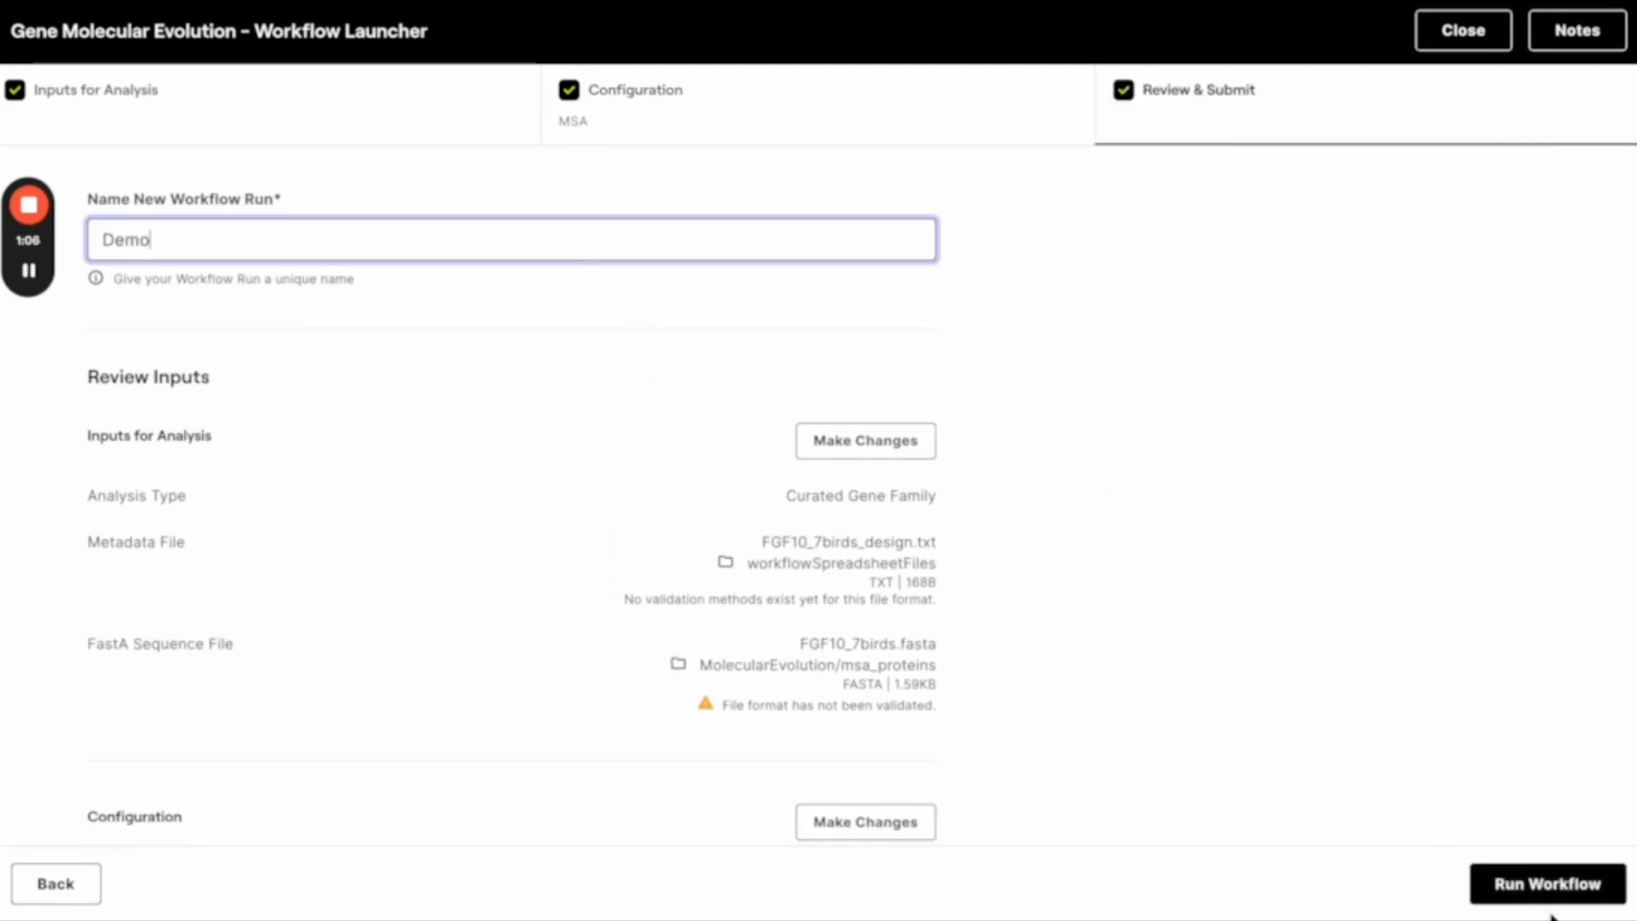
{"action": "left_click", "coordinate": [1550, 887]}
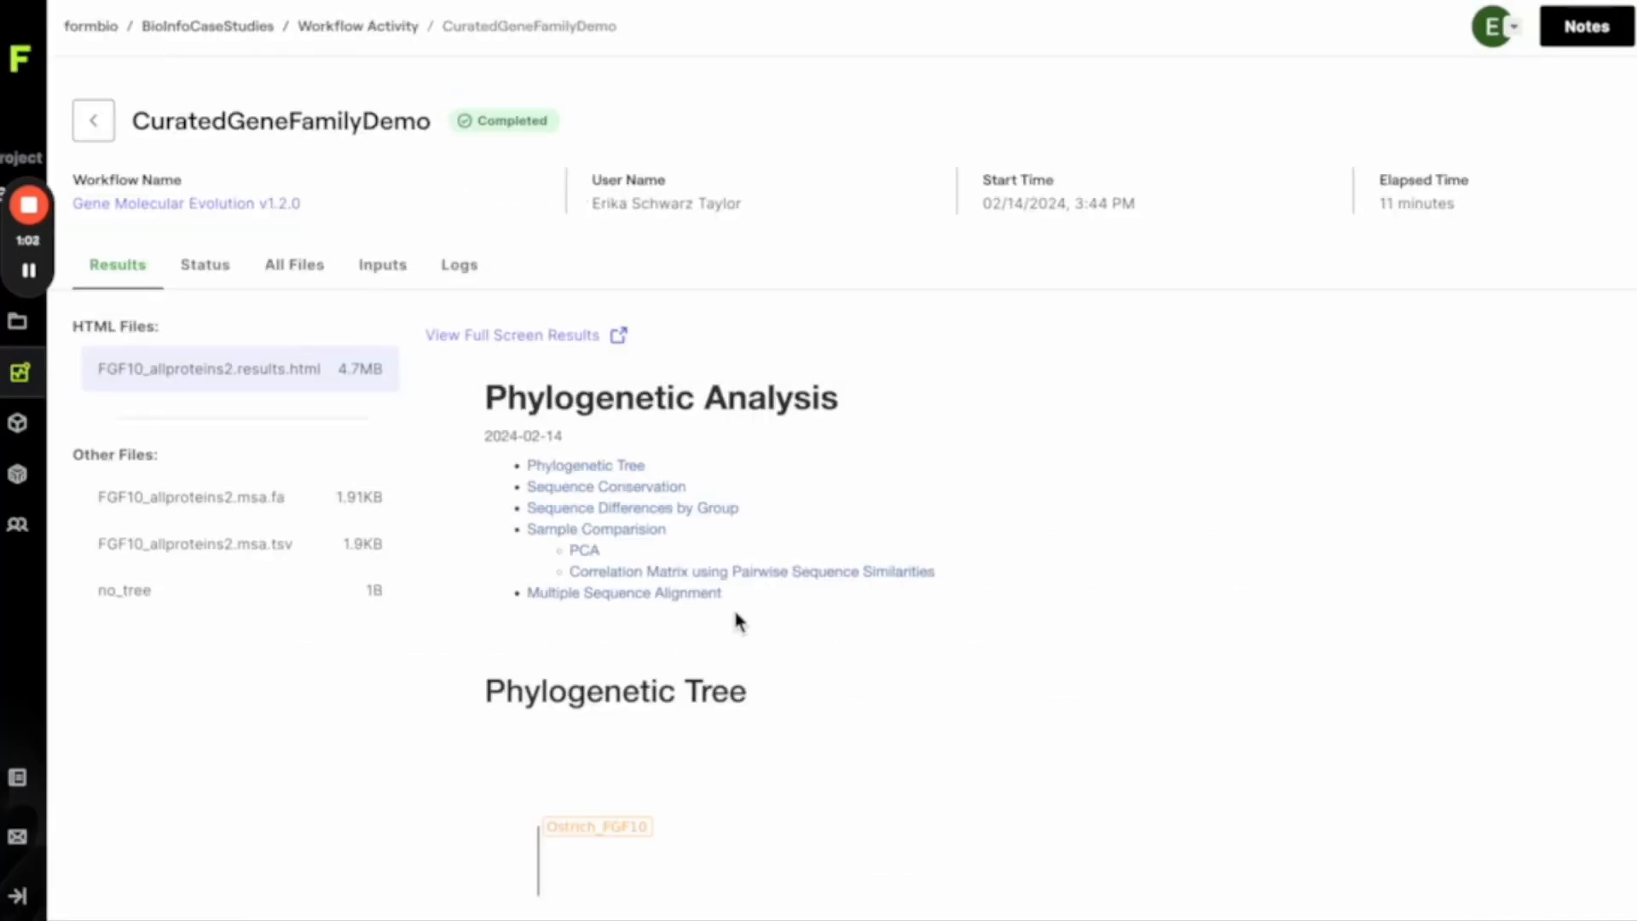
Examine the phylogenetic tree of the FGF10 sequences and continue to the Sequence Conservation plot in the CuratedGeneFamilyDemo results
{"action": "scroll", "coordinate": [859, 583], "scroll_direction": "down", "scroll_amount": 1}
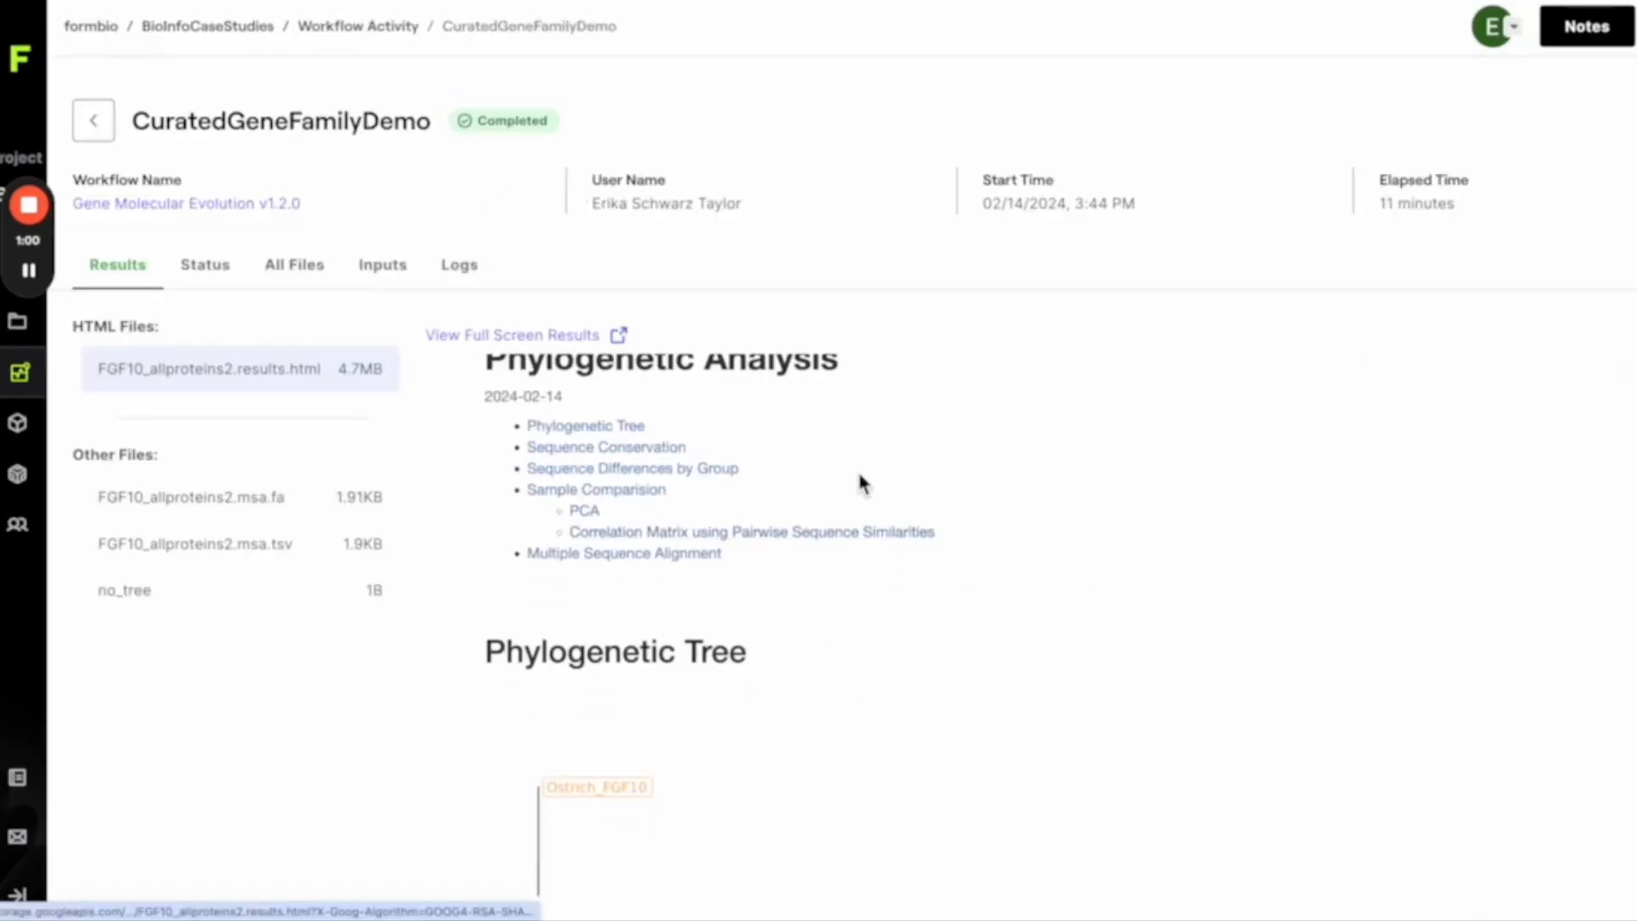
{"action": "scroll", "coordinate": [972, 509], "scroll_direction": "down", "scroll_amount": 2}
{"action": "scroll", "coordinate": [972, 508], "scroll_direction": "up", "scroll_amount": 1}
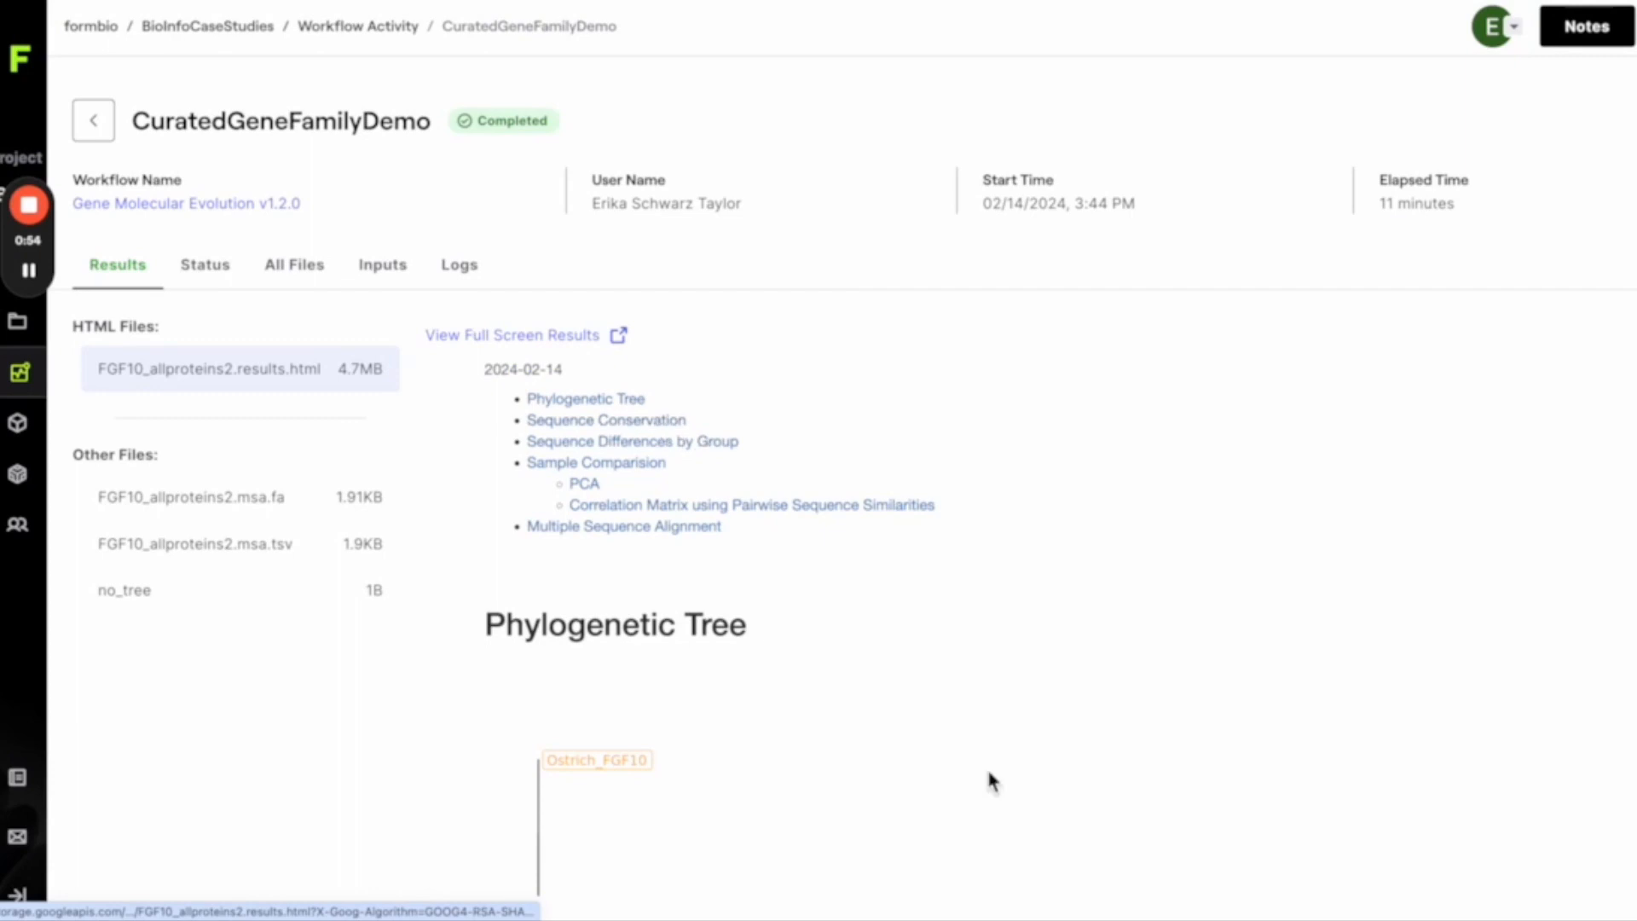
{"action": "scroll", "coordinate": [986, 765], "scroll_direction": "down", "scroll_amount": 6}
{"action": "scroll", "coordinate": [985, 766], "scroll_direction": "down", "scroll_amount": 1}
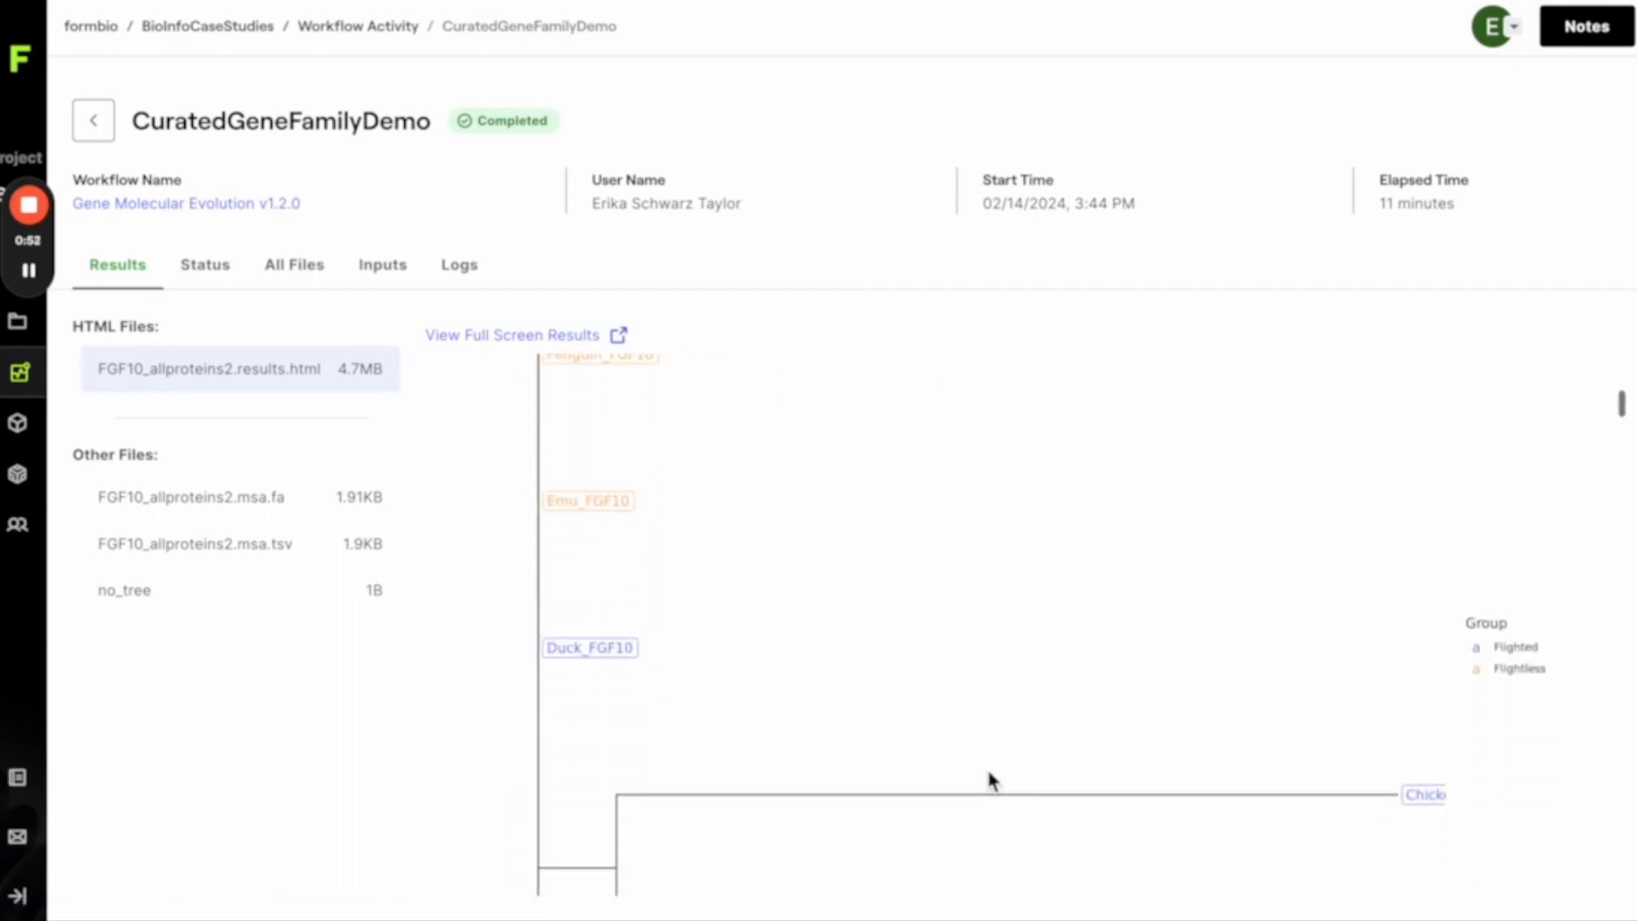
{"action": "scroll", "coordinate": [985, 766], "scroll_direction": "up", "scroll_amount": 1}
{"action": "scroll", "coordinate": [986, 766], "scroll_direction": "down", "scroll_amount": 1}
{"action": "scroll", "coordinate": [985, 766], "scroll_direction": "down", "scroll_amount": 3}
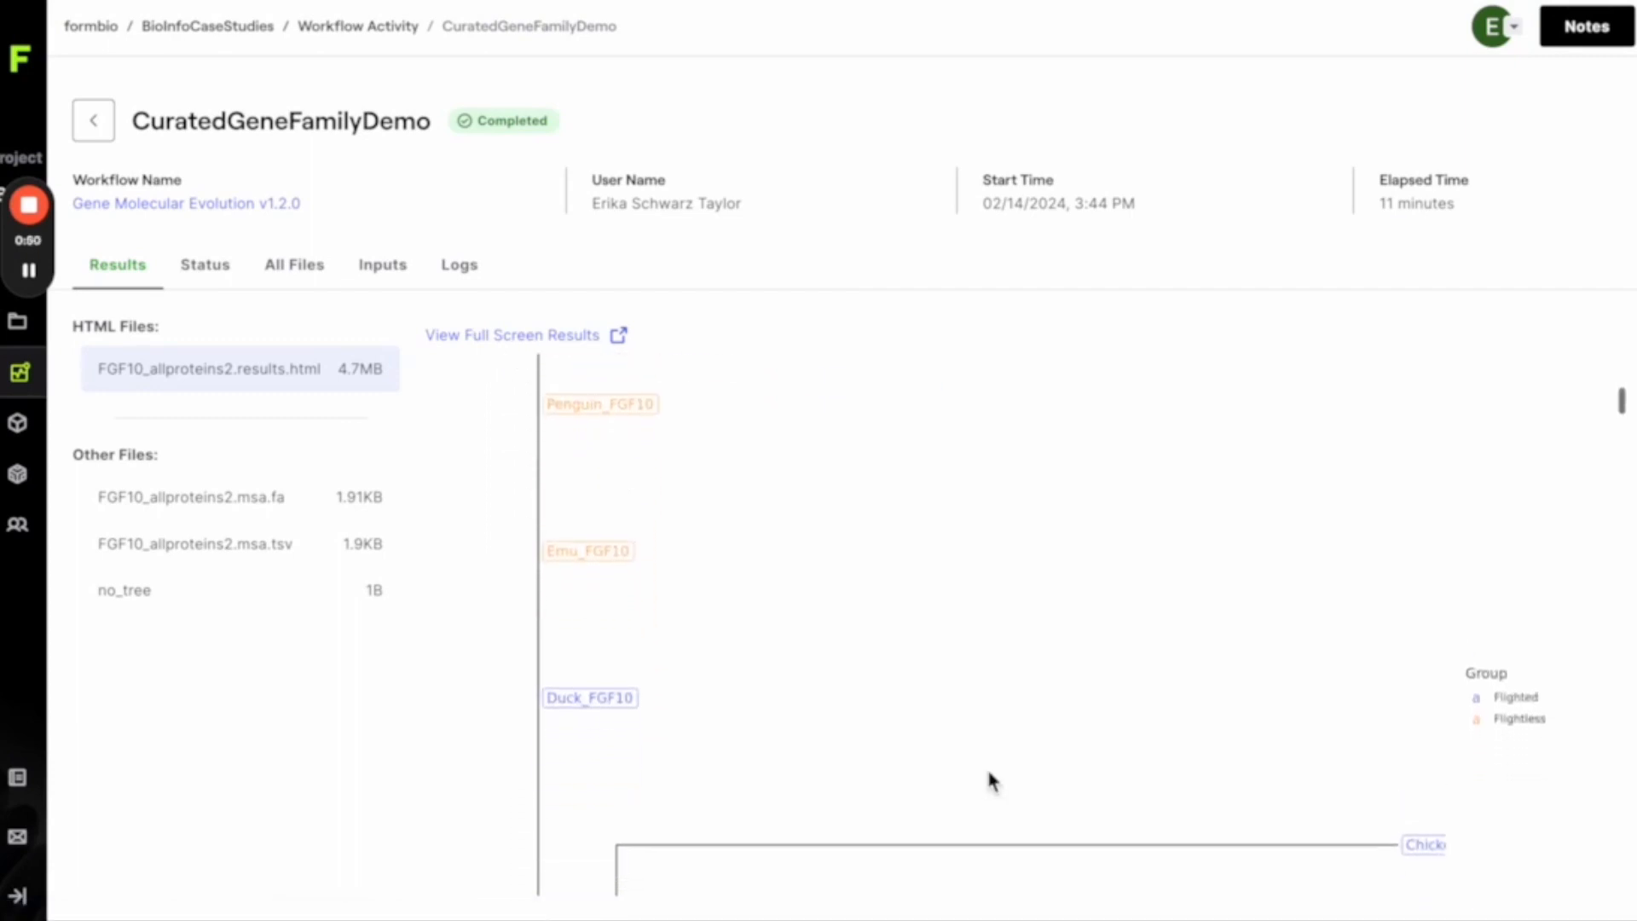
{"action": "scroll", "coordinate": [985, 765], "scroll_direction": "down", "scroll_amount": 2}
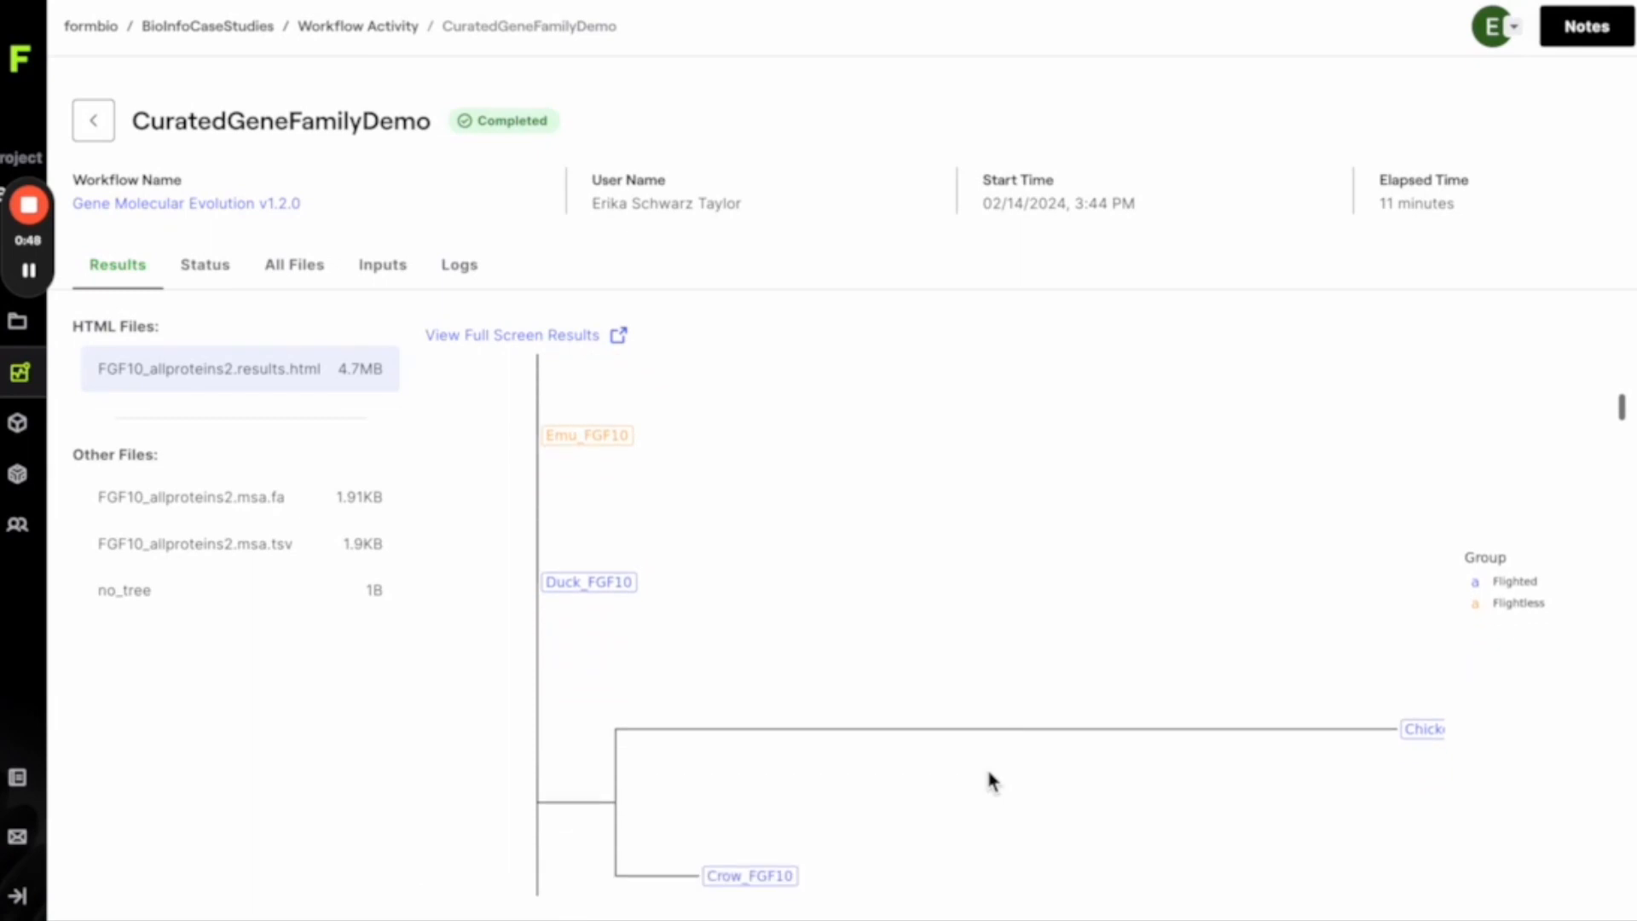
{"action": "scroll", "coordinate": [985, 765], "scroll_direction": "up", "scroll_amount": 2}
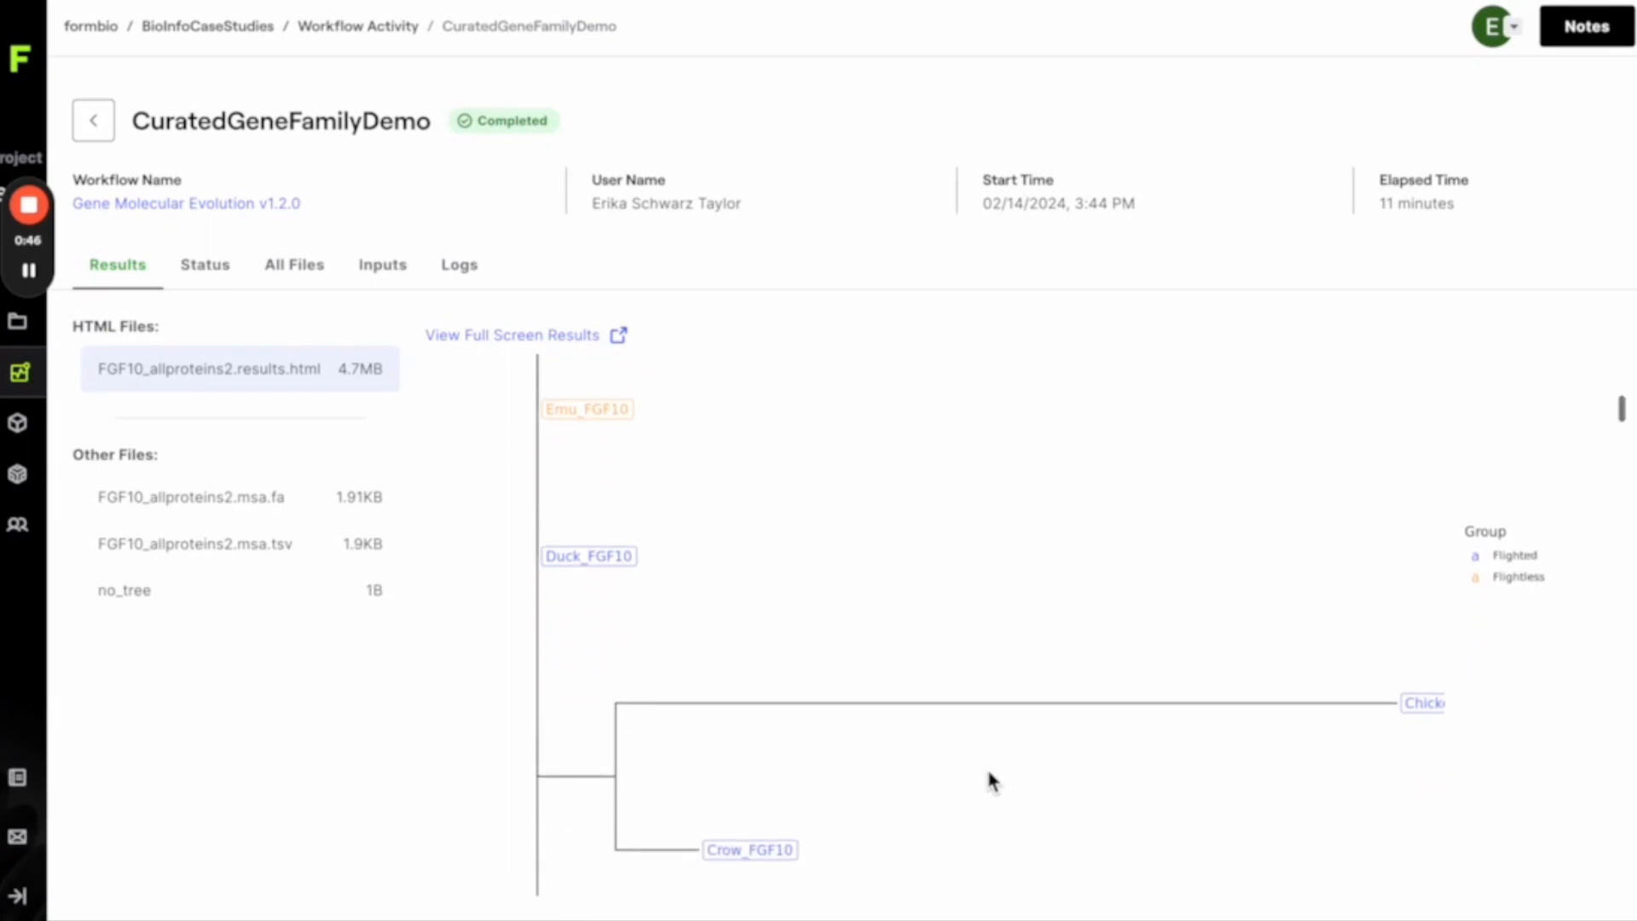
{"action": "scroll", "coordinate": [986, 765], "scroll_direction": "down", "scroll_amount": 3}
{"action": "scroll", "coordinate": [987, 772], "scroll_direction": "down", "scroll_amount": 10}
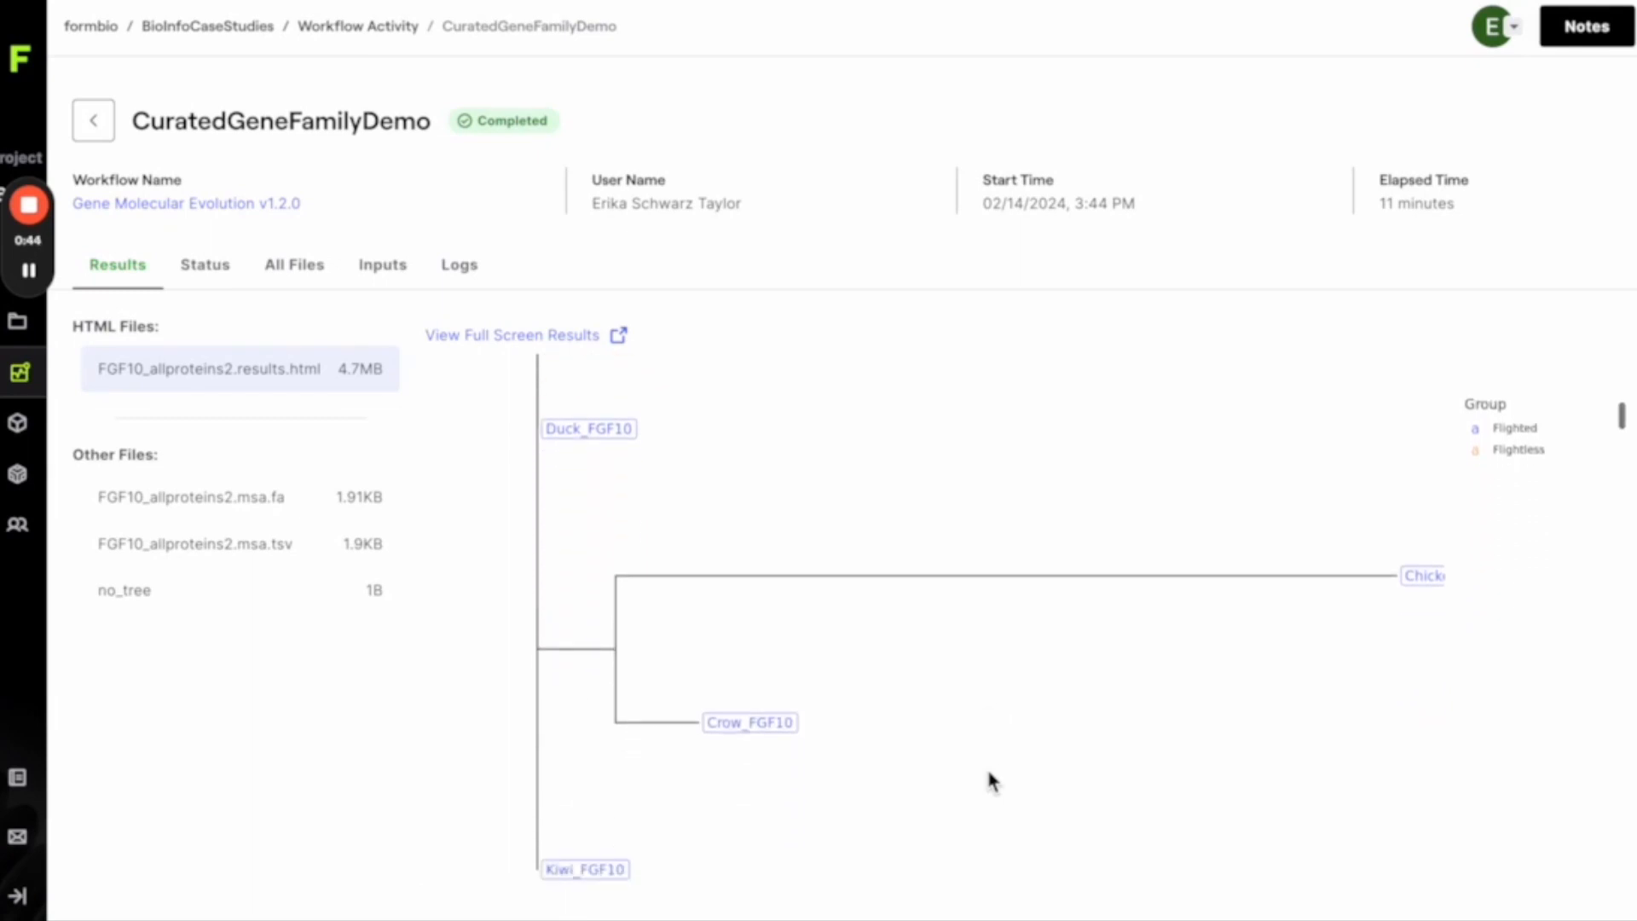
{"action": "scroll", "coordinate": [992, 781], "scroll_direction": "down", "scroll_amount": 9}
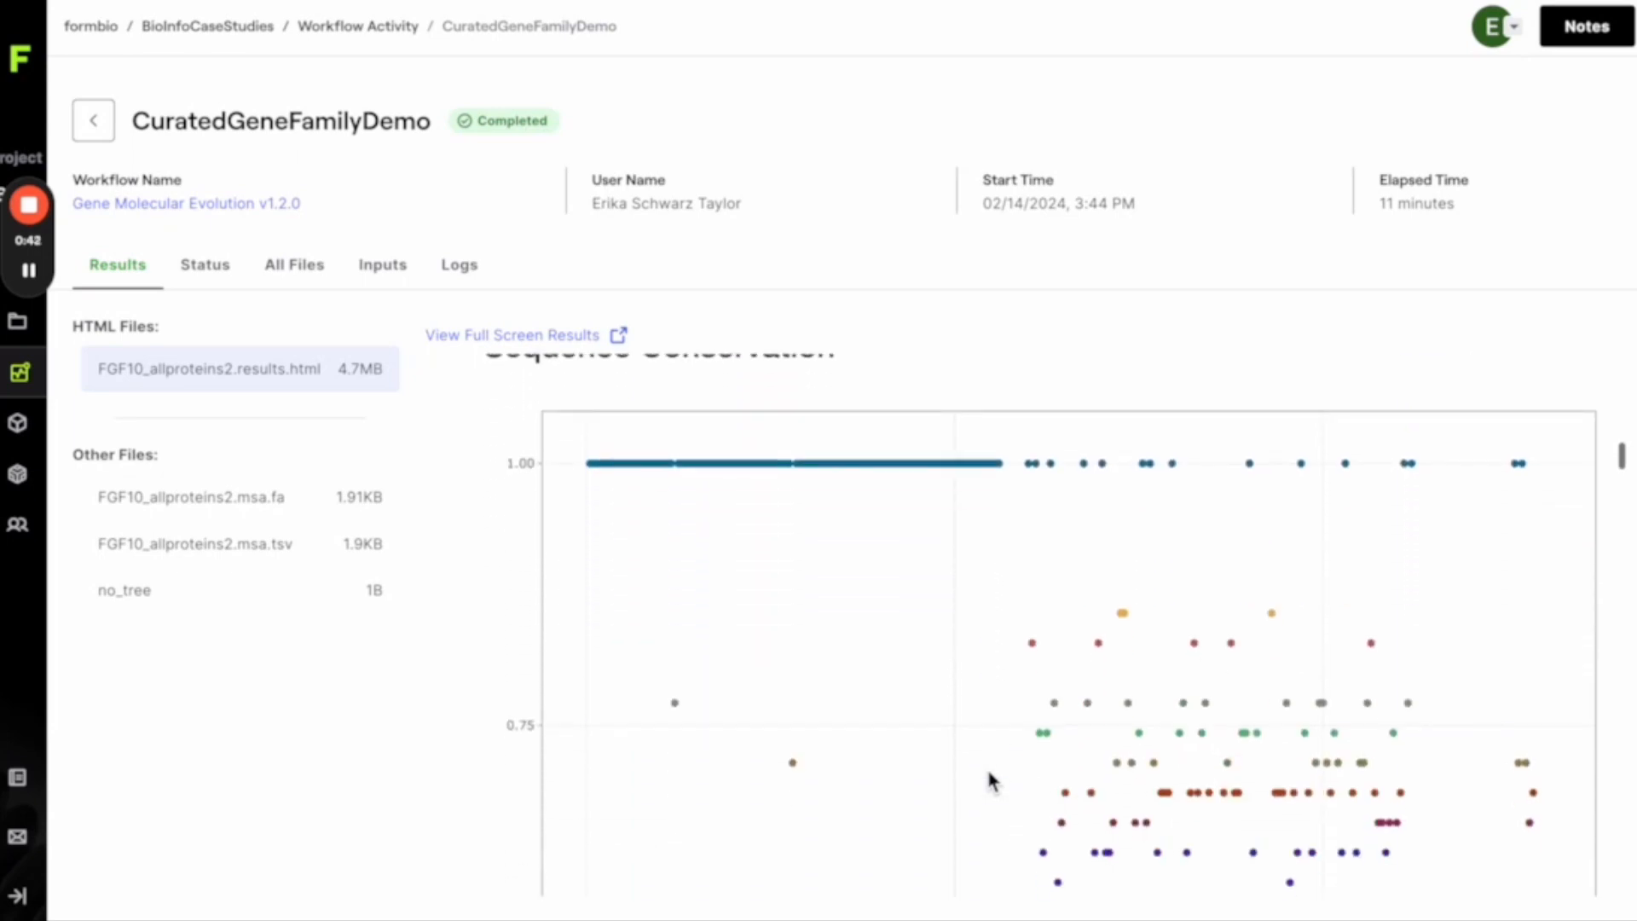
Review the rest of the Sequence Conservation plot and the Flighted and Flightless plots under Sequence Differences by Group
{"action": "scroll", "coordinate": [989, 776], "scroll_direction": "down", "scroll_amount": 8}
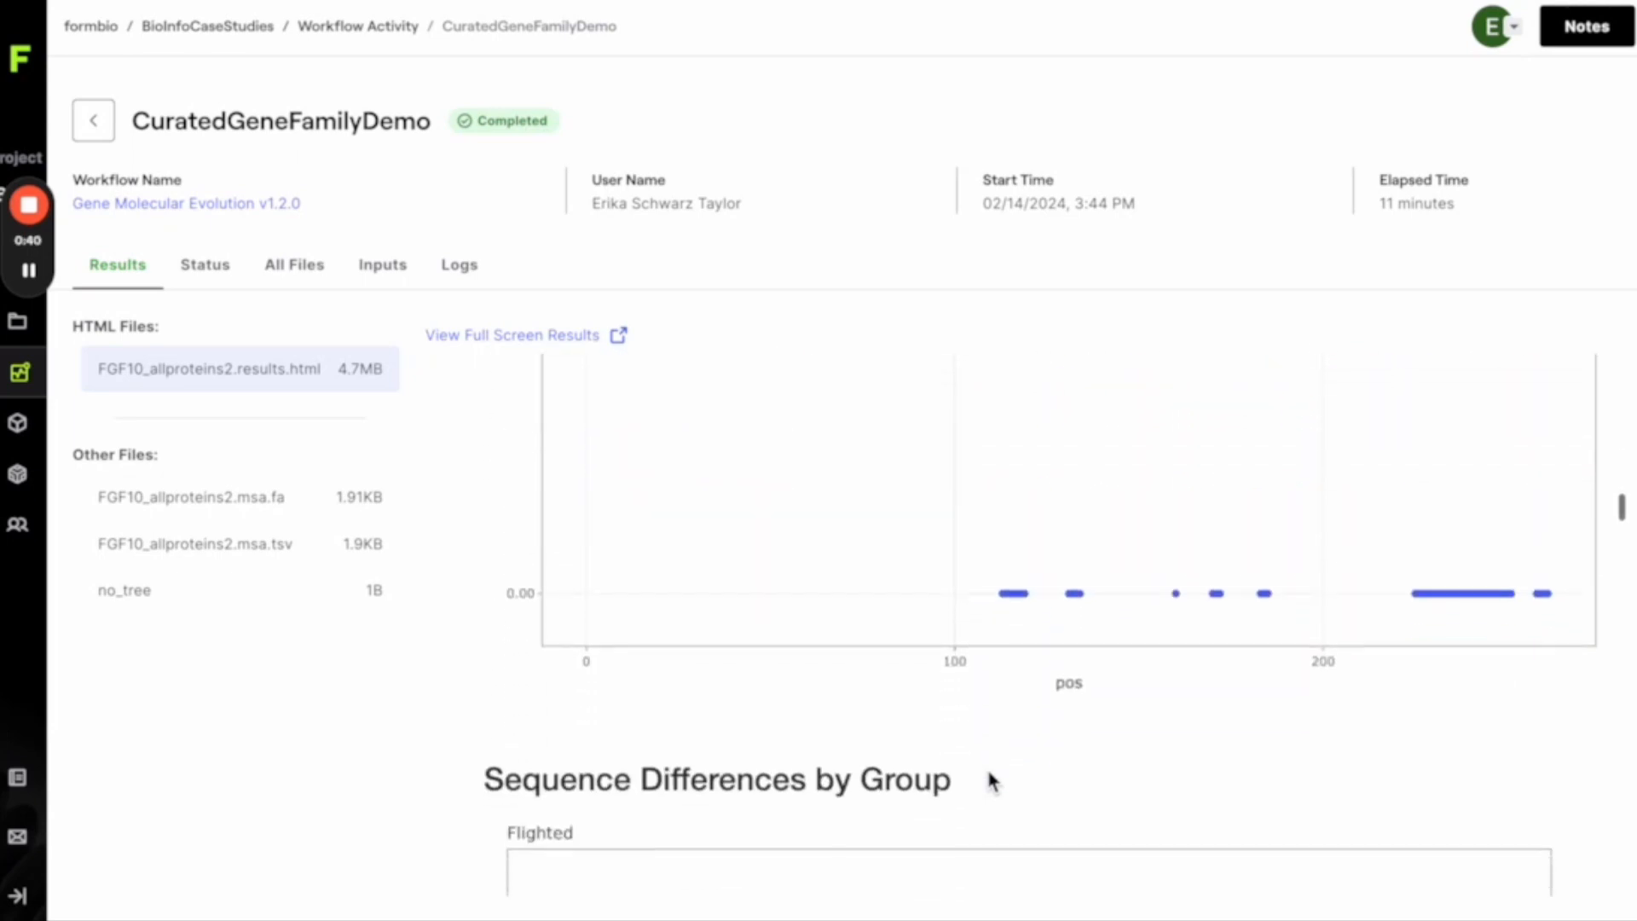
{"action": "scroll", "coordinate": [989, 781], "scroll_direction": "down", "scroll_amount": 2}
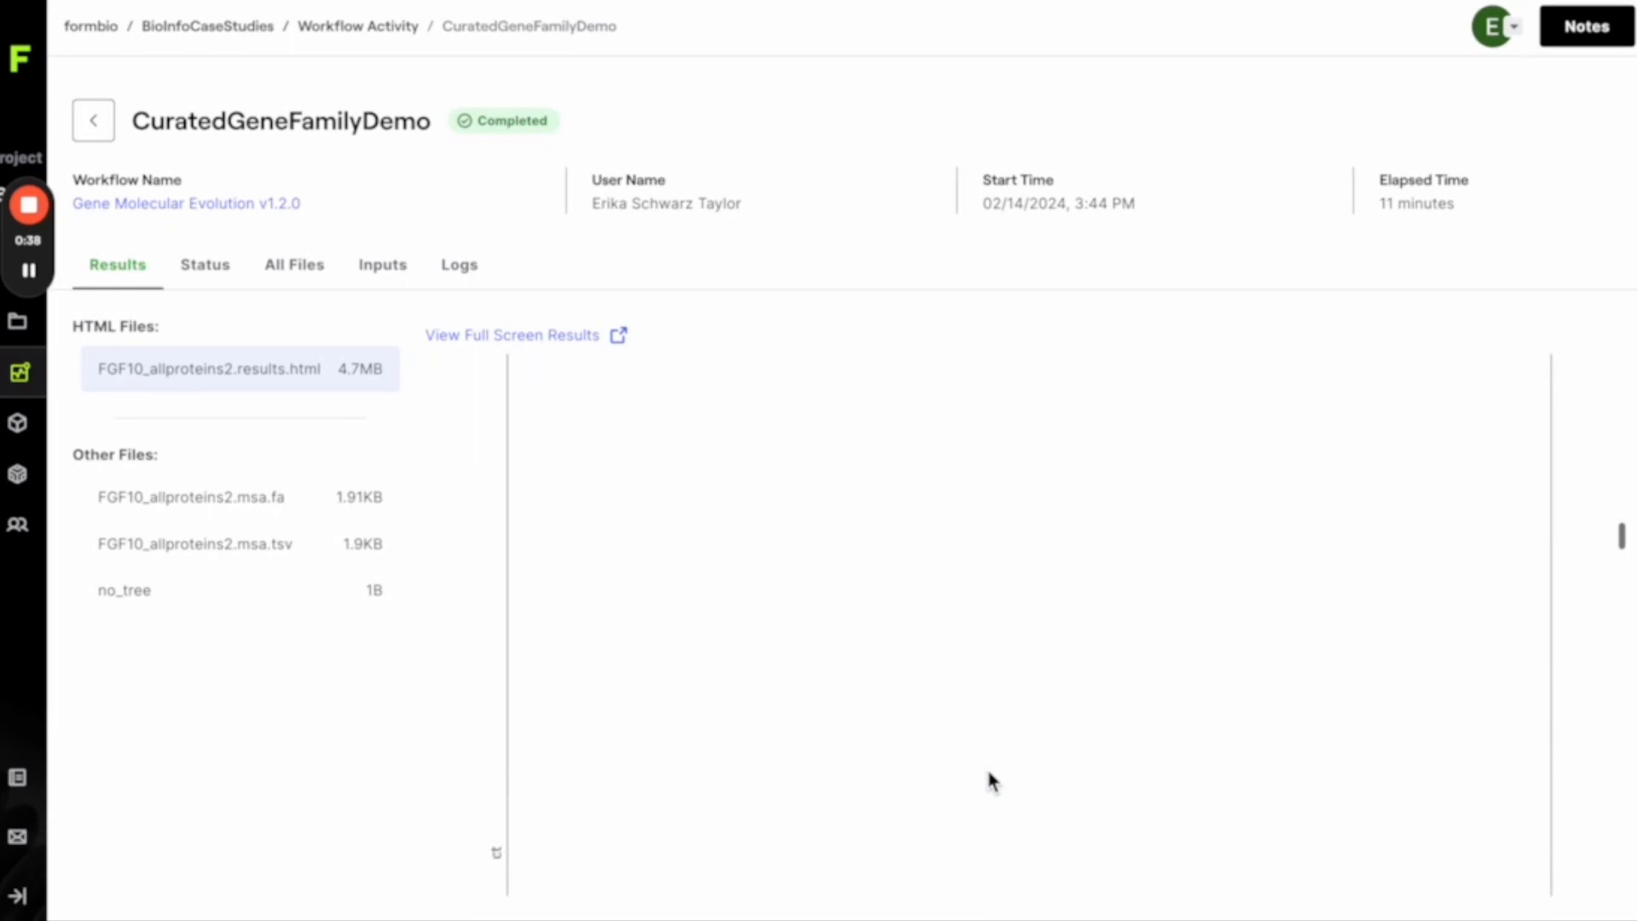
{"action": "scroll", "coordinate": [989, 776], "scroll_direction": "down", "scroll_amount": 6}
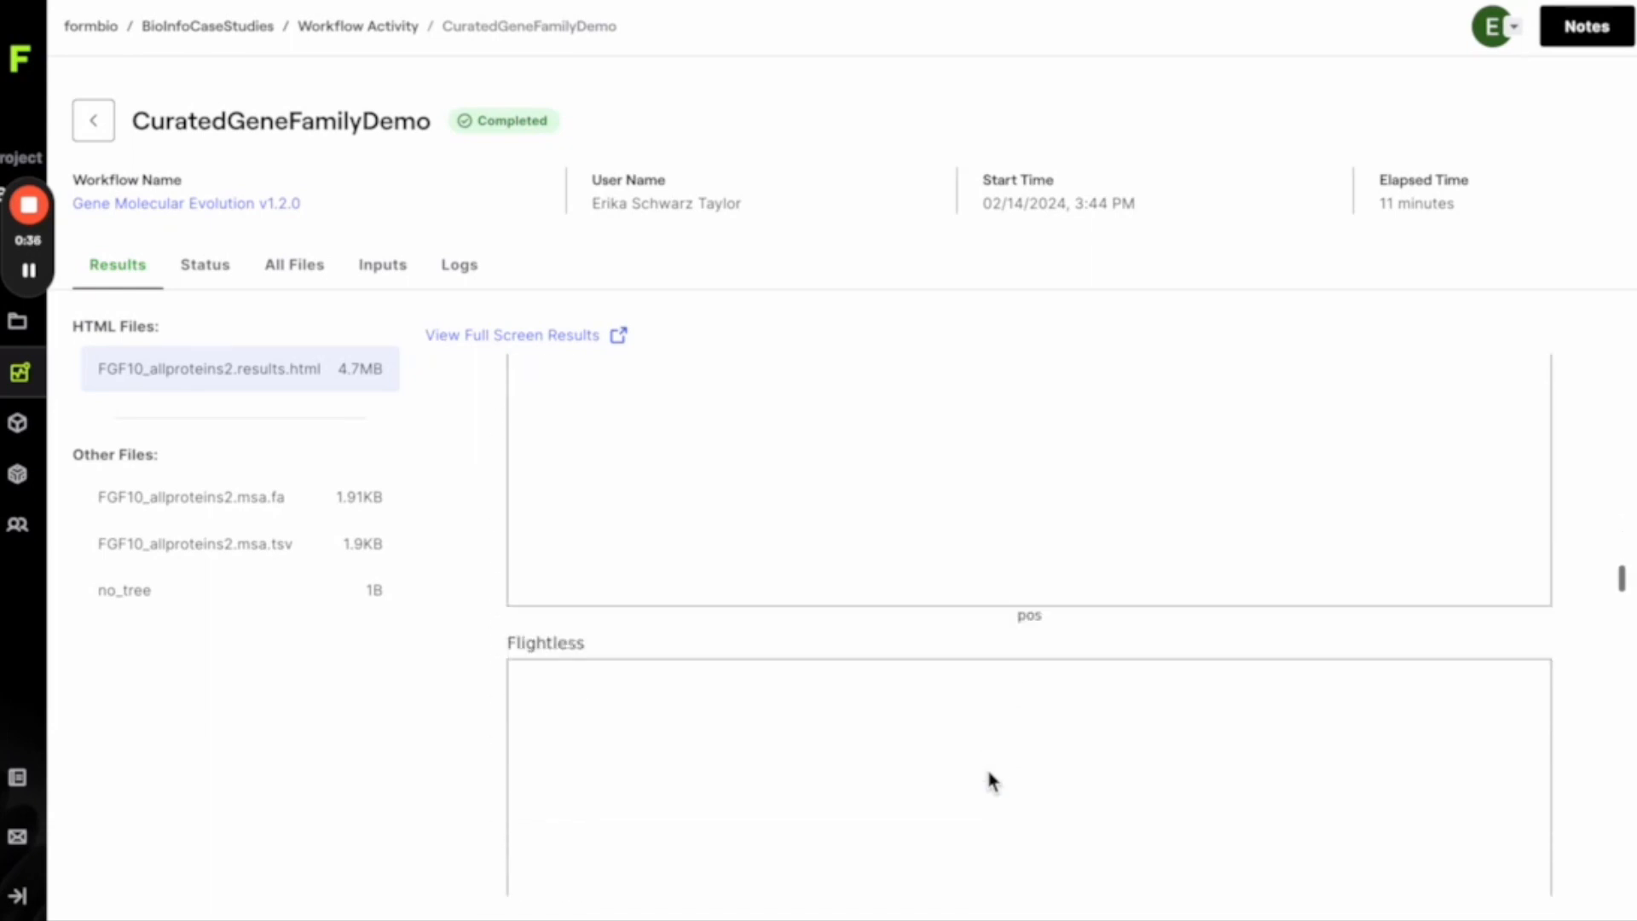
{"action": "scroll", "coordinate": [989, 780], "scroll_direction": "down", "scroll_amount": 5}
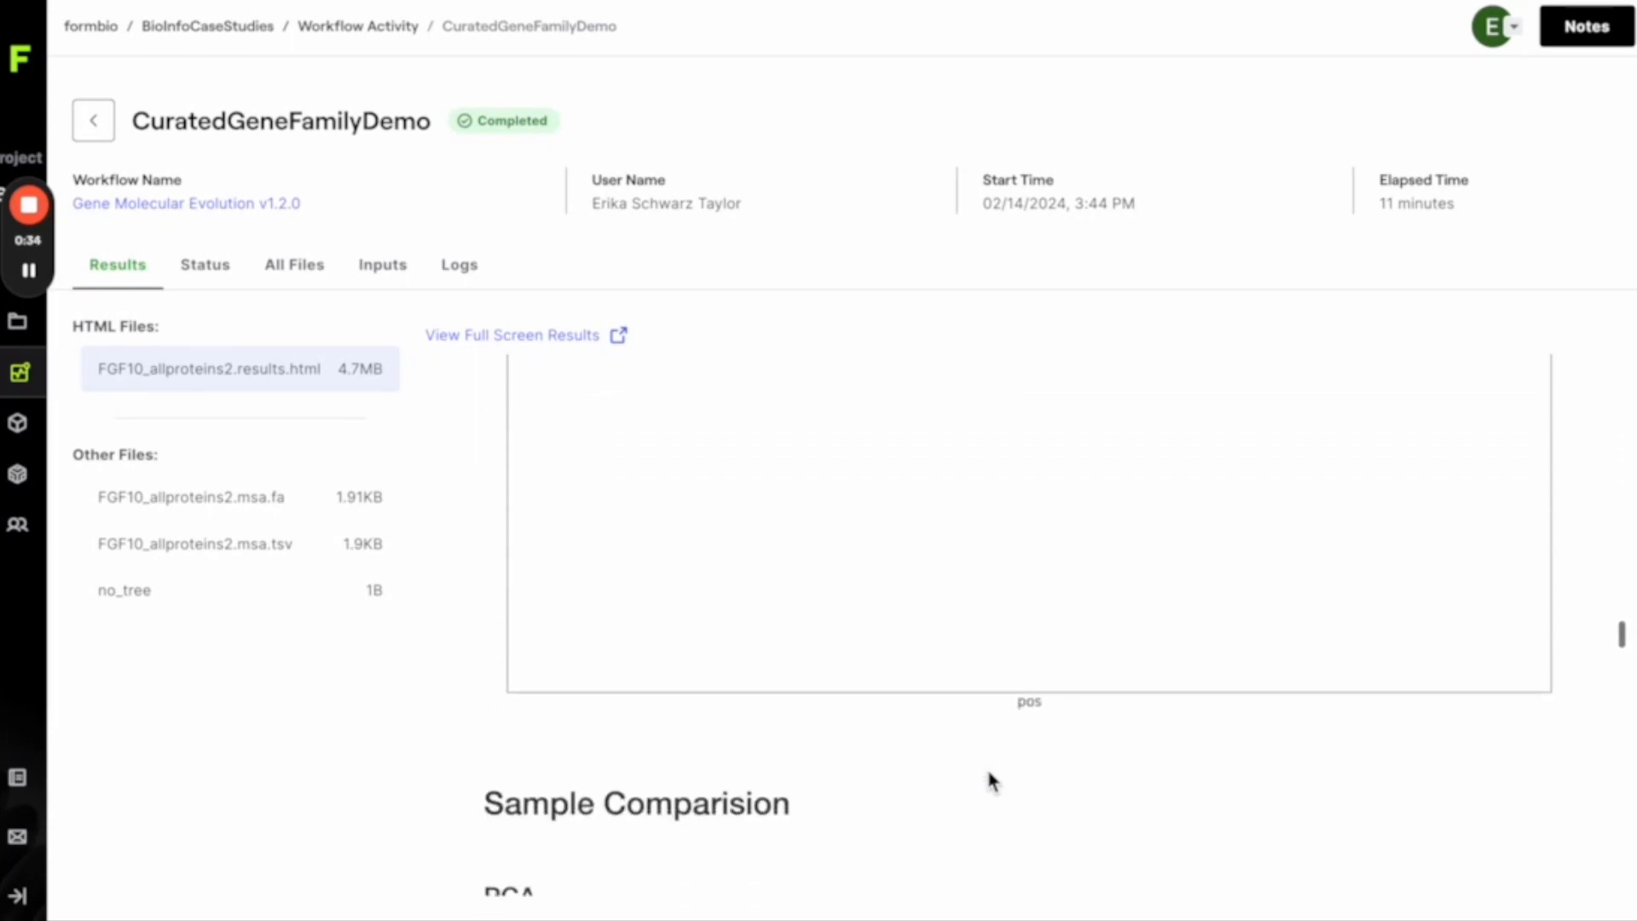
Examine the sample comparison results, covering the PCA plot and the correlation matrix of pairwise sequence similarities
{"action": "scroll", "coordinate": [990, 780], "scroll_direction": "down", "scroll_amount": 5}
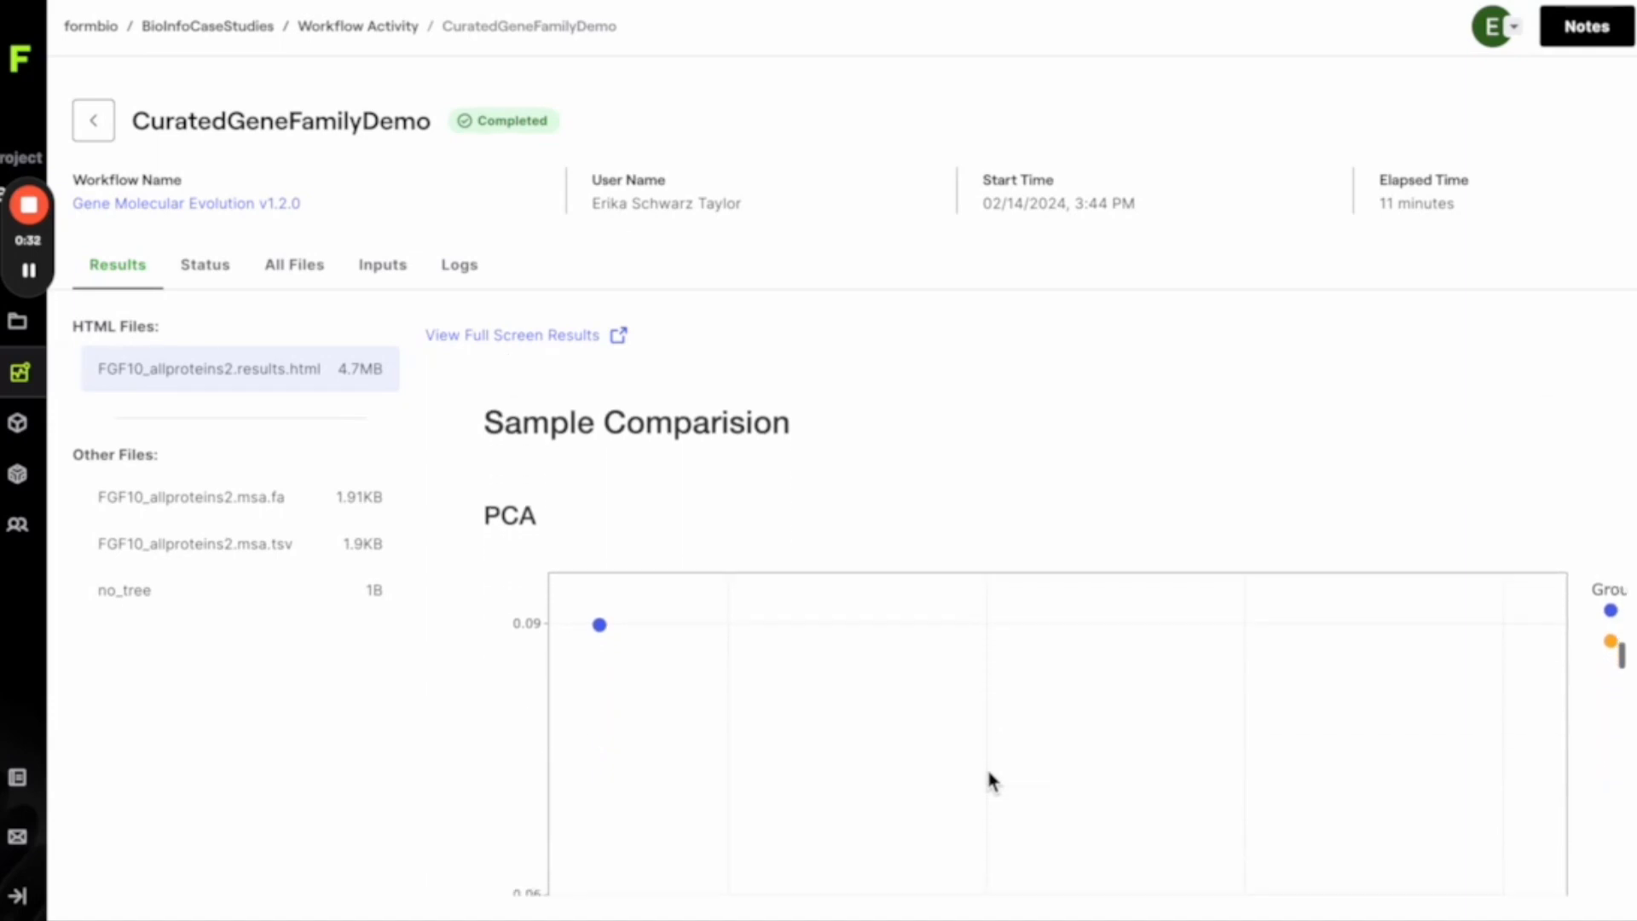
{"action": "scroll", "coordinate": [989, 777], "scroll_direction": "down", "scroll_amount": 5}
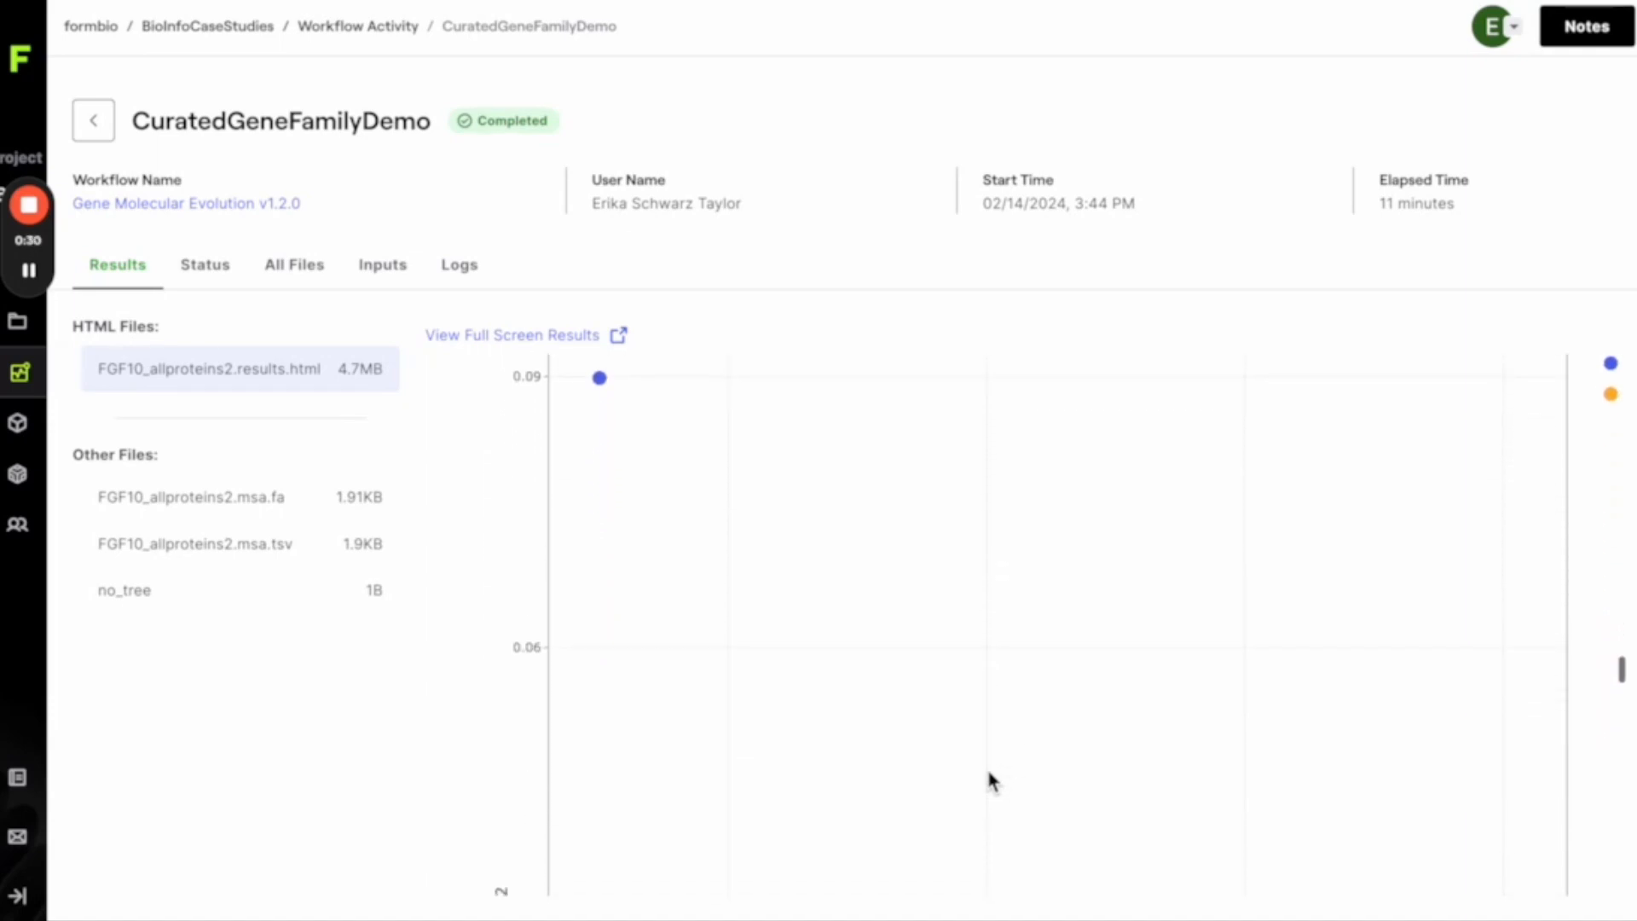
{"action": "scroll", "coordinate": [989, 780], "scroll_direction": "down", "scroll_amount": 5}
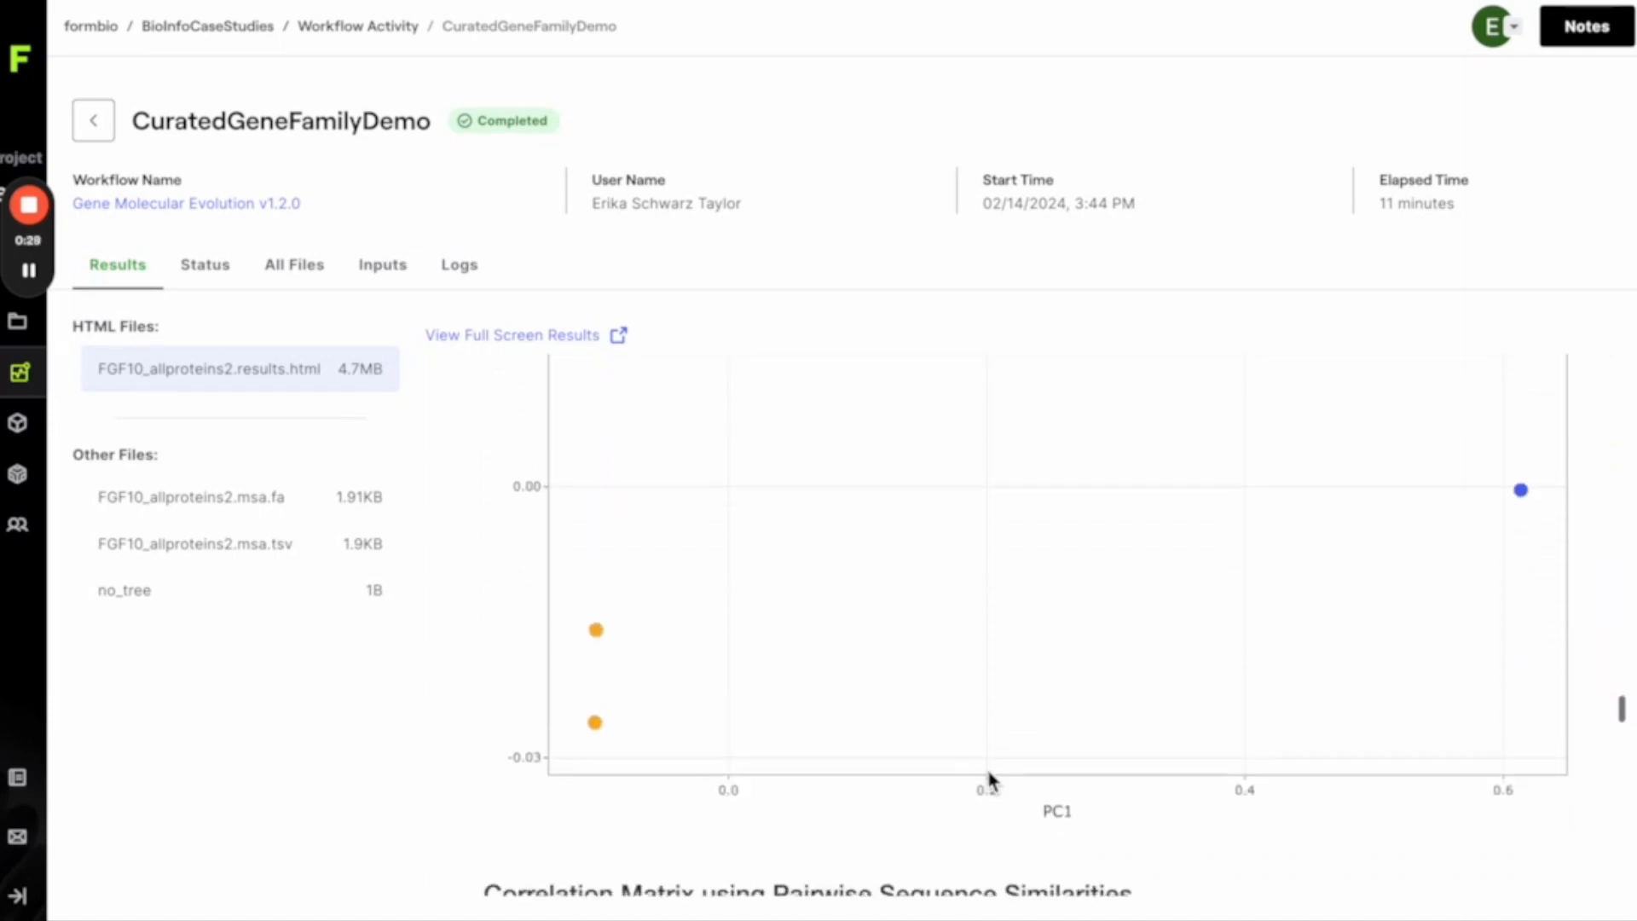
{"action": "scroll", "coordinate": [989, 777], "scroll_direction": "down", "scroll_amount": 6}
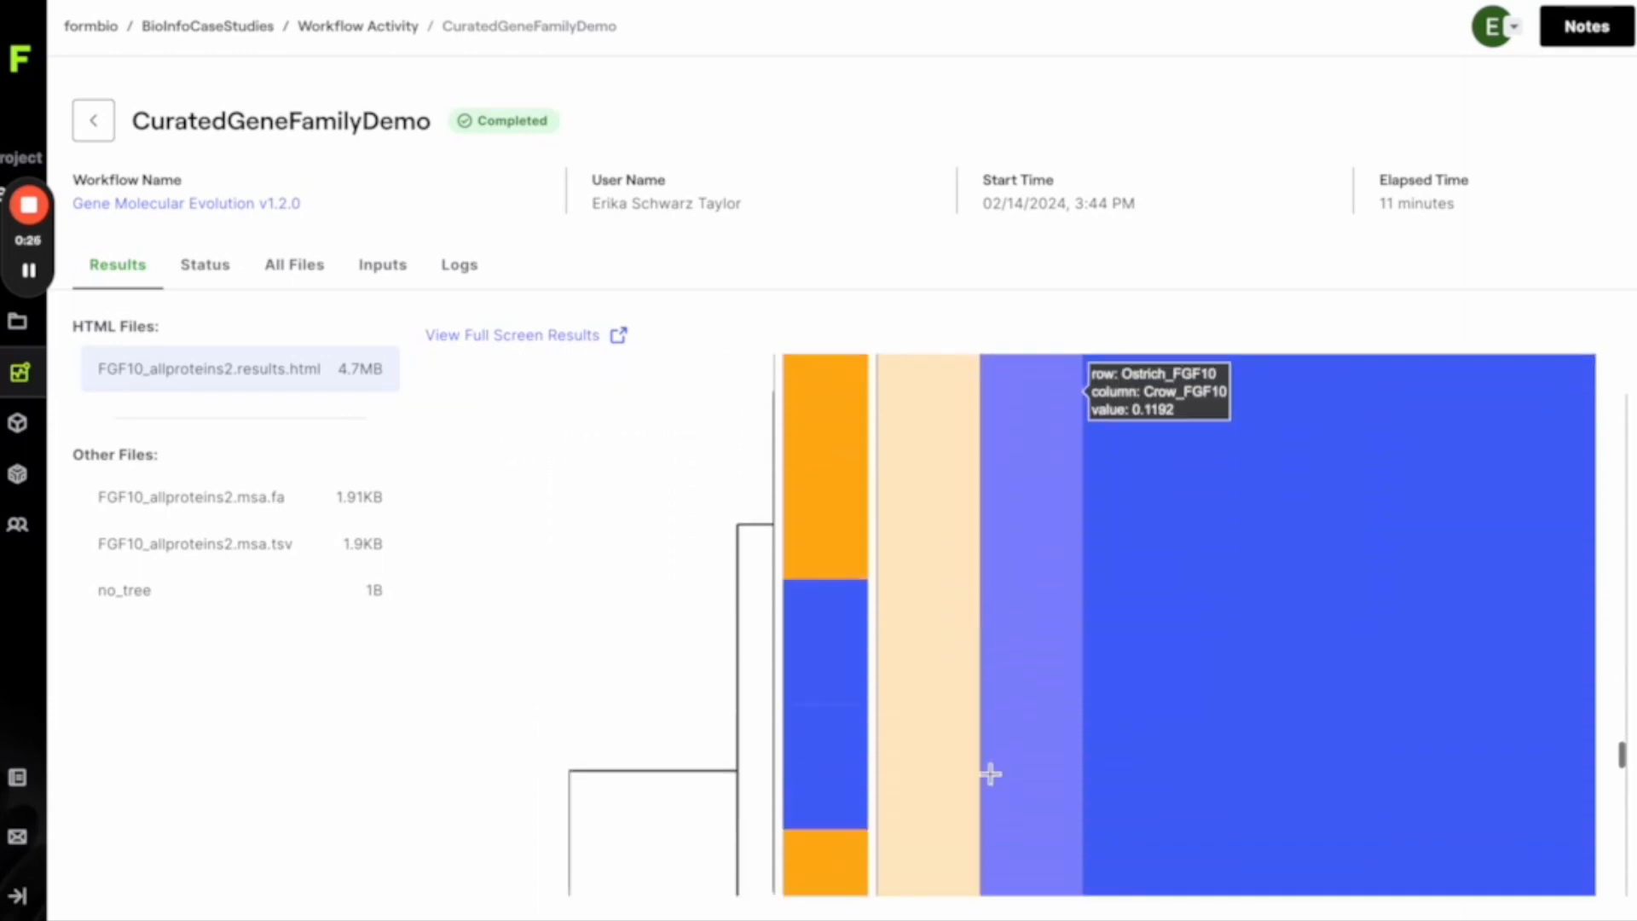
Inspect the Multiple Sequence Alignment of the seven FGF10 proteins from the first position to about position 130
{"action": "scroll", "coordinate": [990, 774], "scroll_direction": "down", "scroll_amount": 9}
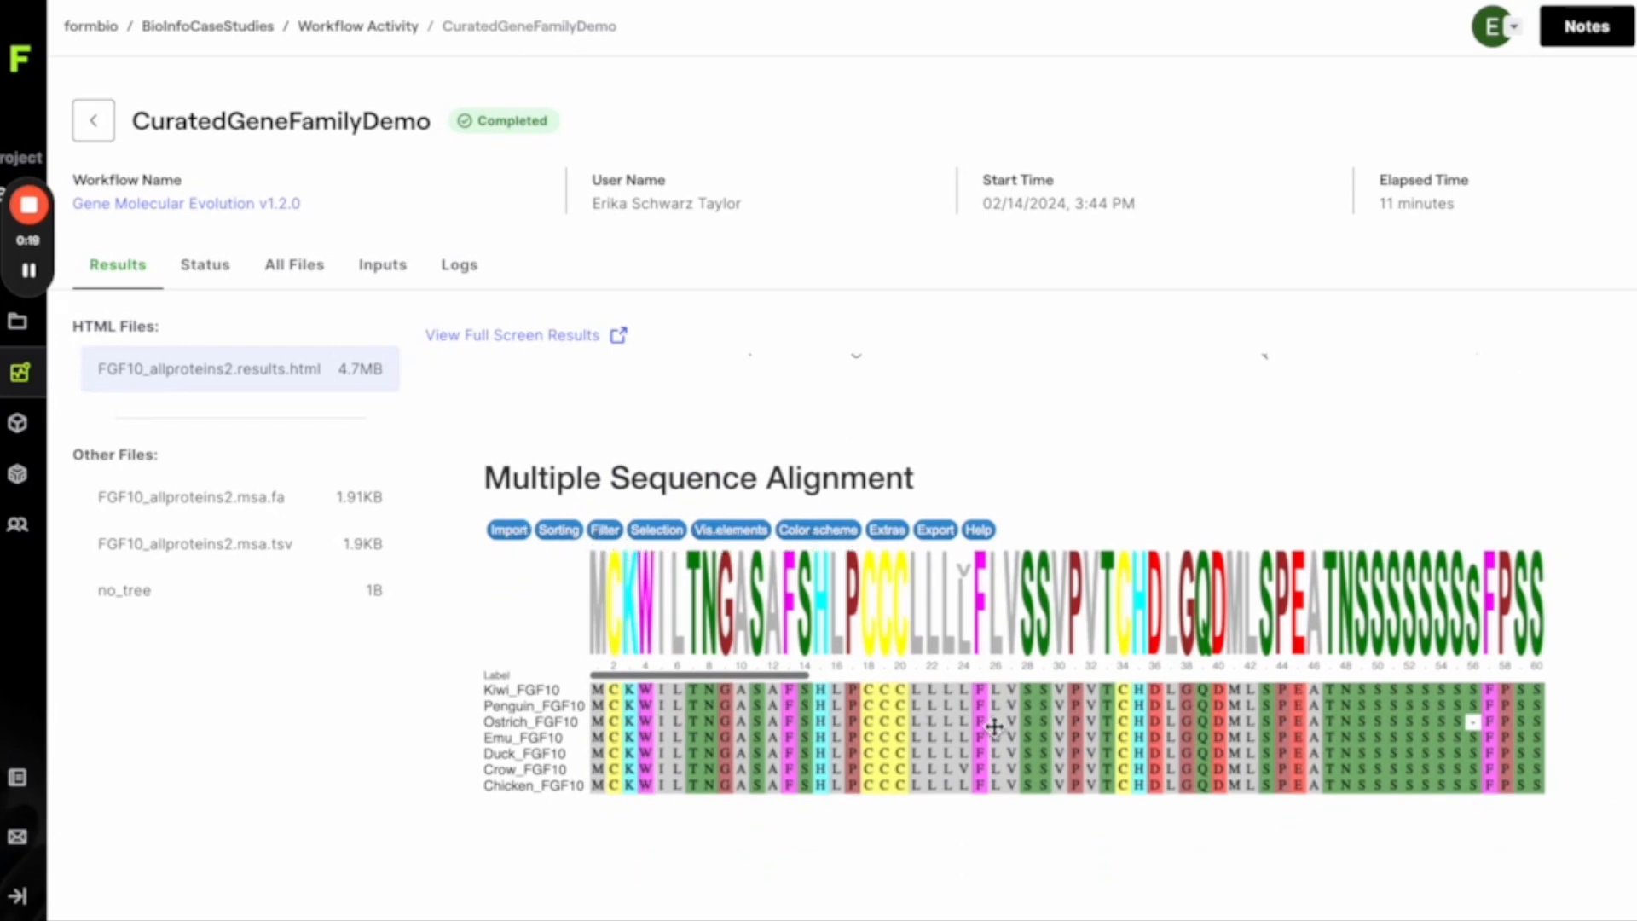
{"action": "scroll", "coordinate": [994, 726], "scroll_direction": "right", "scroll_amount": 15}
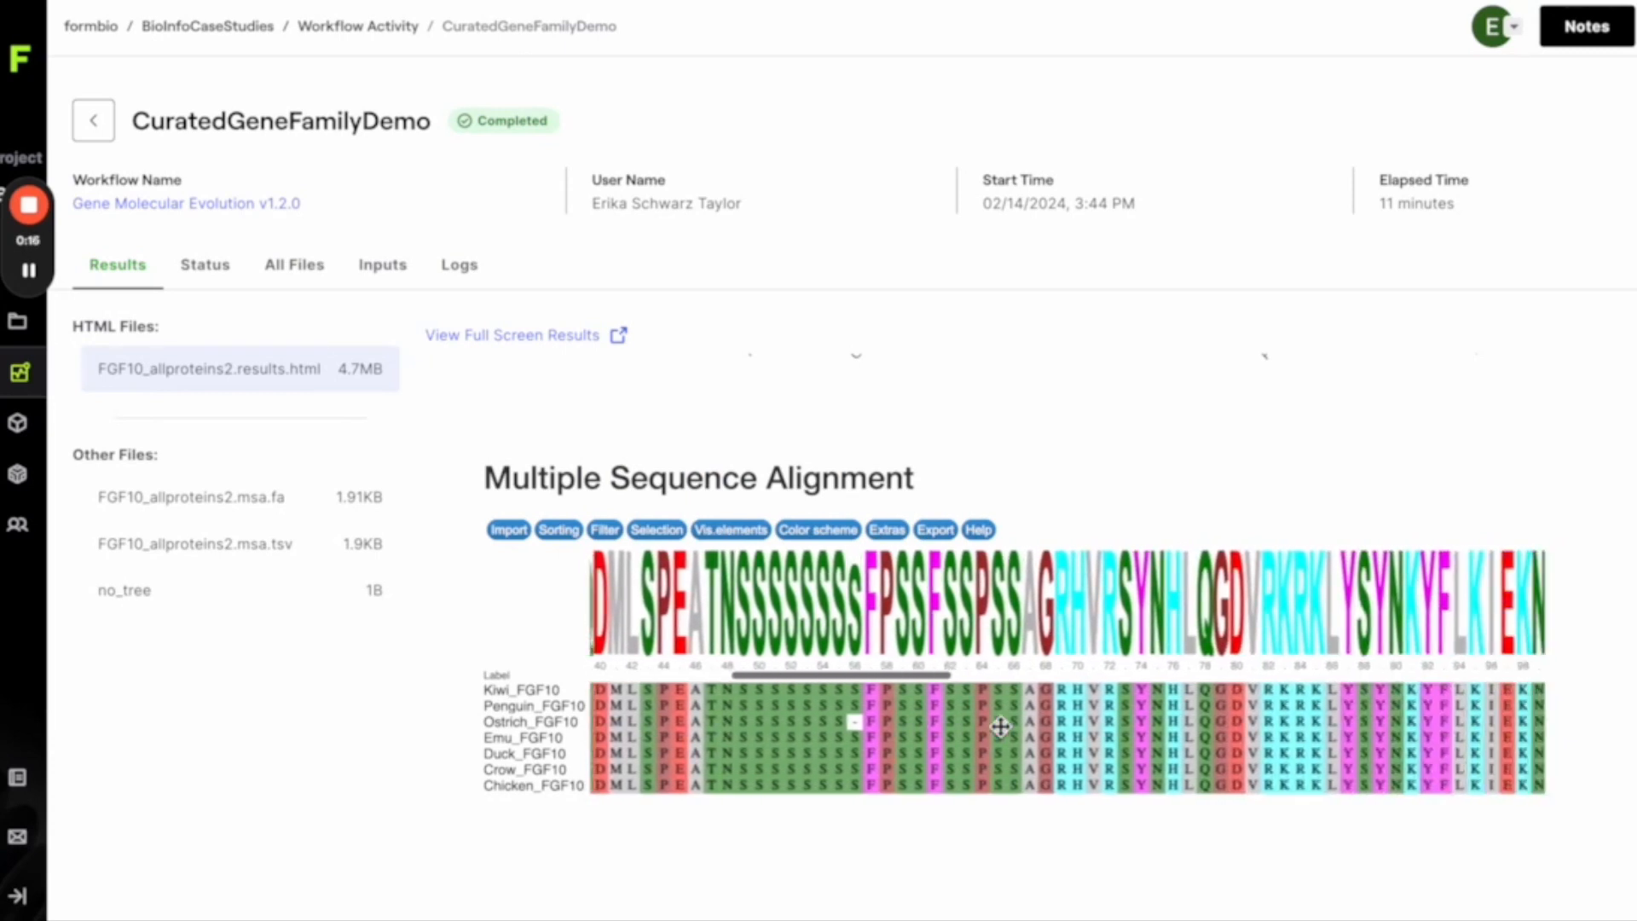
{"action": "scroll", "coordinate": [1000, 726], "scroll_direction": "right", "scroll_amount": 12}
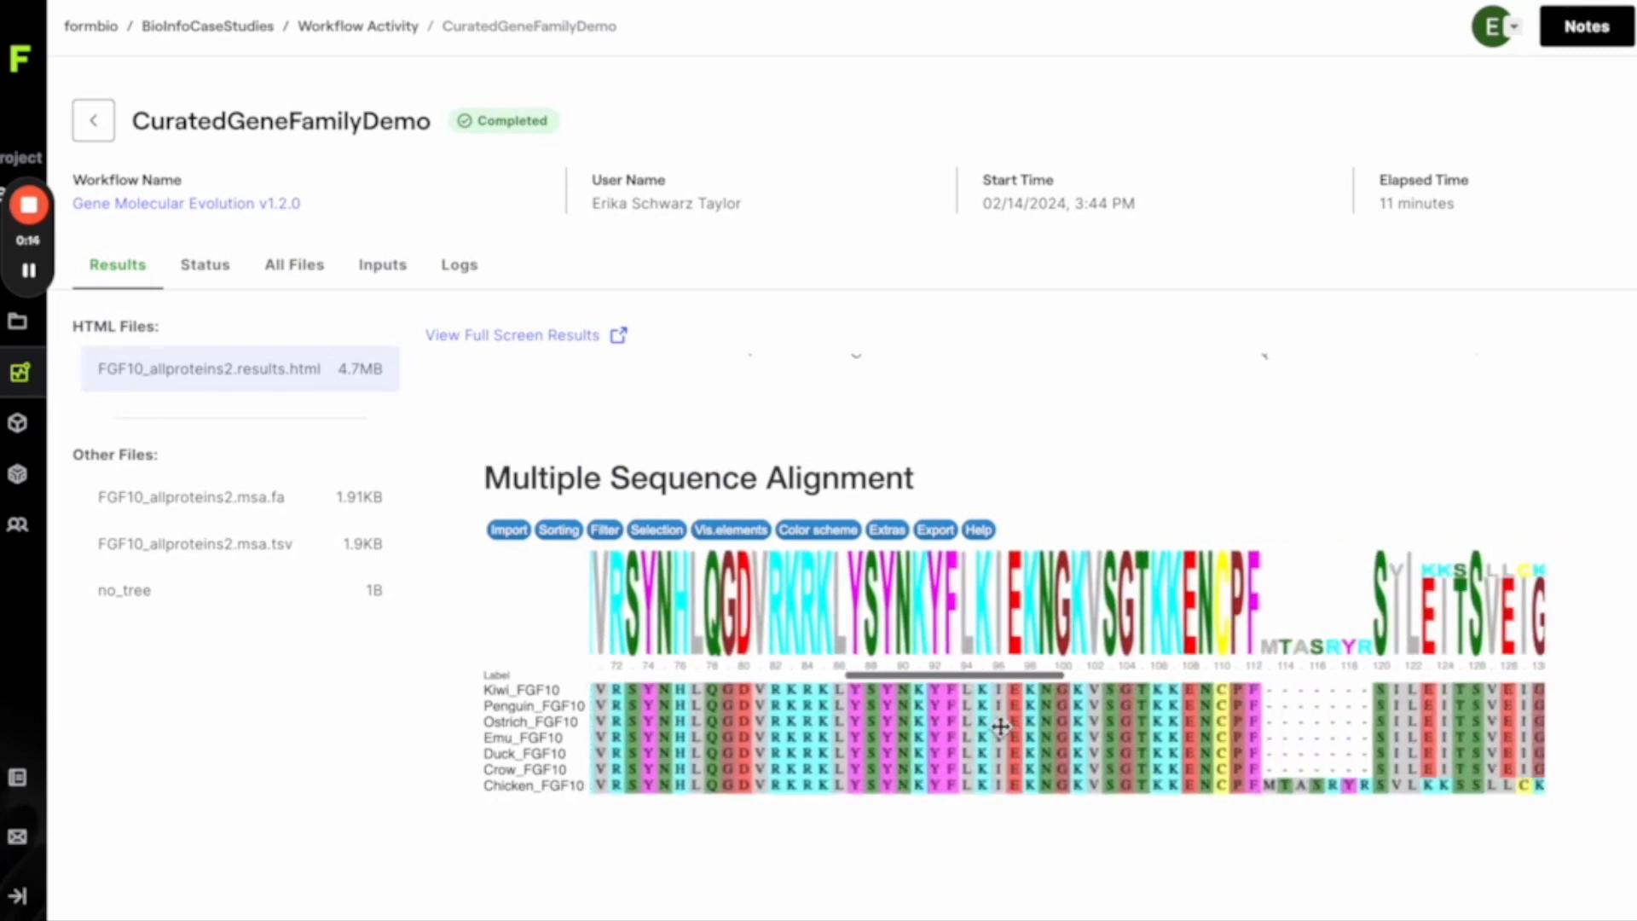